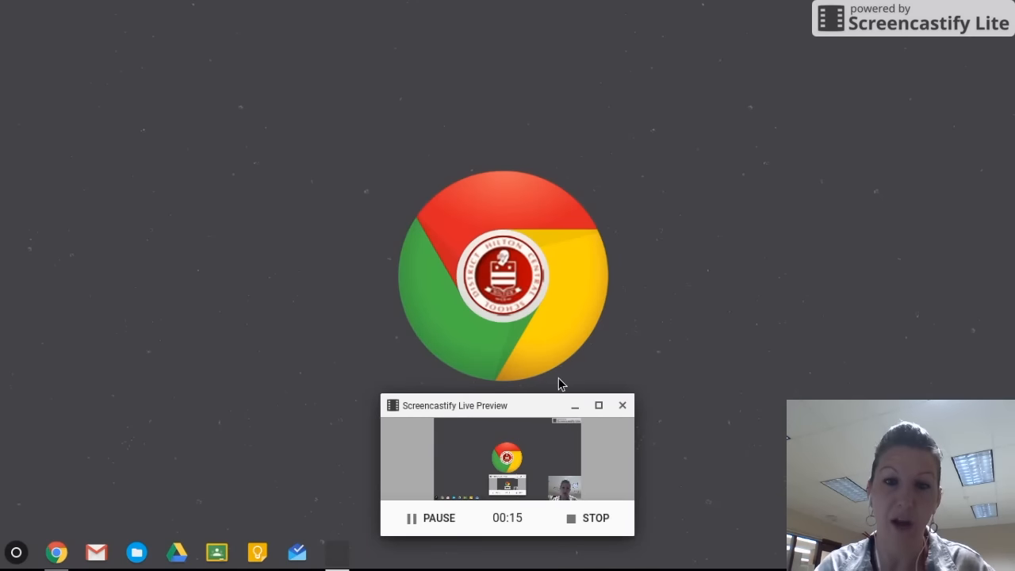
# Pin the Dell Activity Light app to the shelf from the full list of installed apps, and close the launcher.
pyautogui.moveTo(522, 405); pyautogui.dragTo(899, 392)
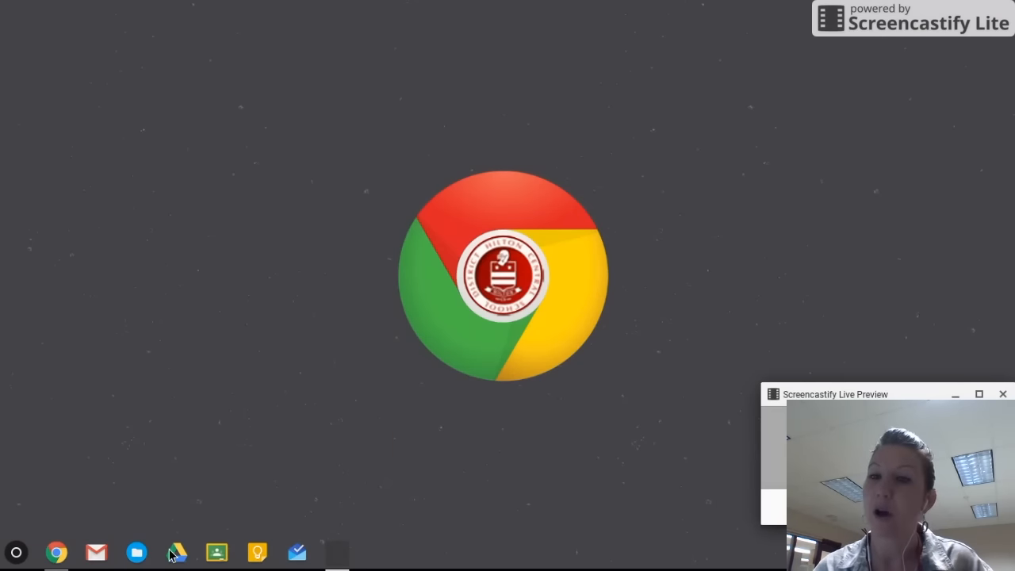
pyautogui.click(18, 553)
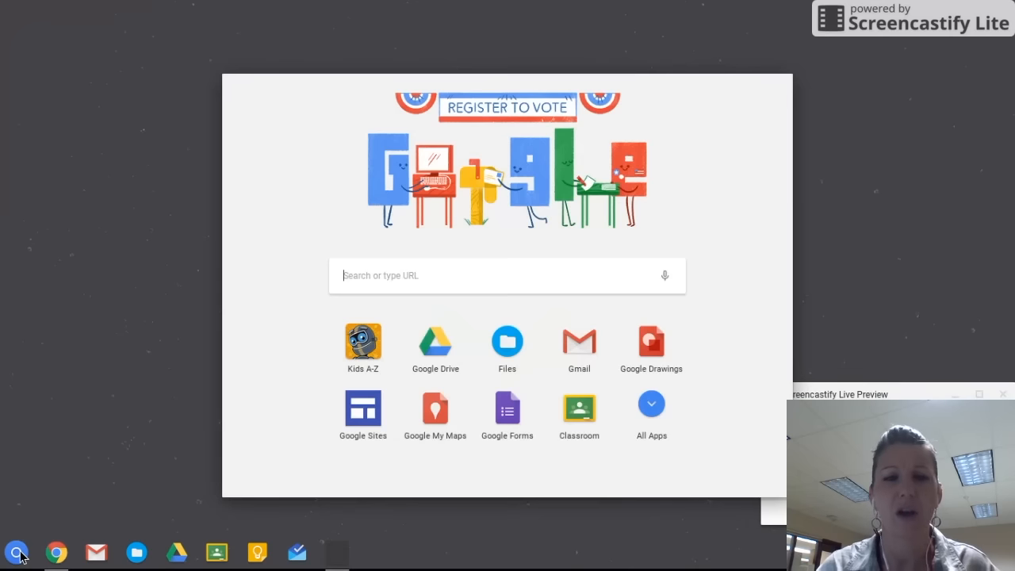
pyautogui.click(652, 417)
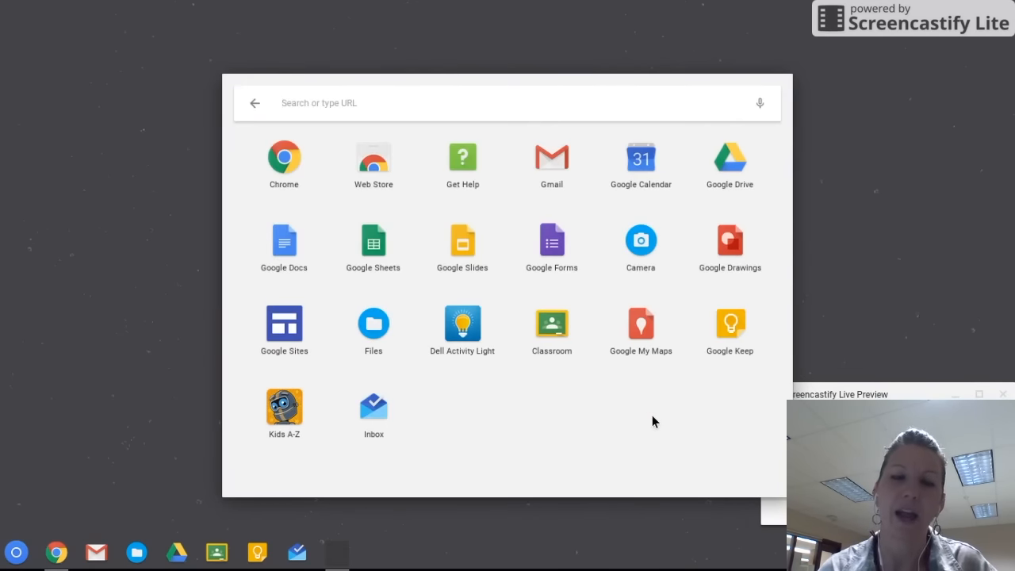
pyautogui.rightClick(470, 330)
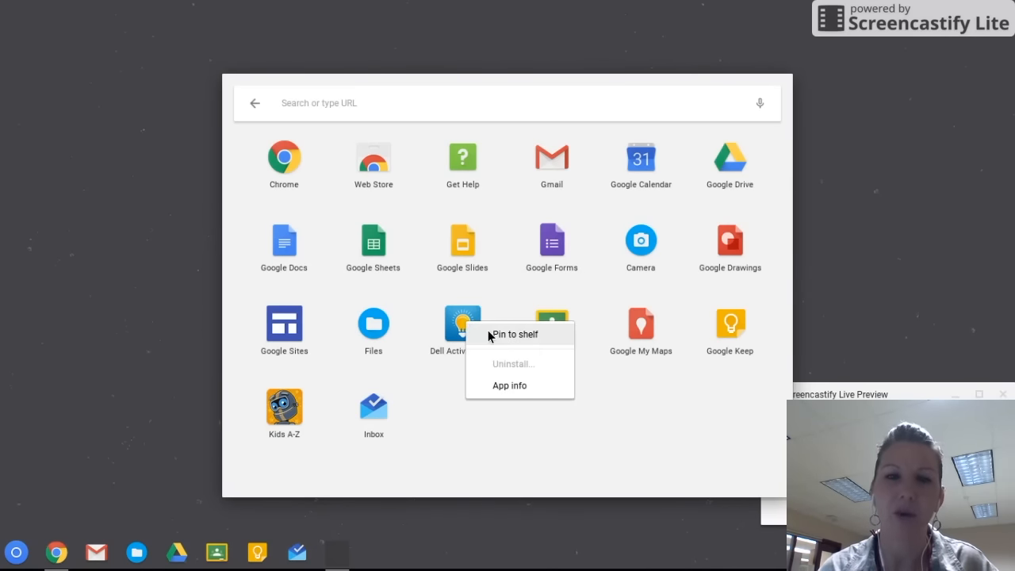
pyautogui.click(490, 334)
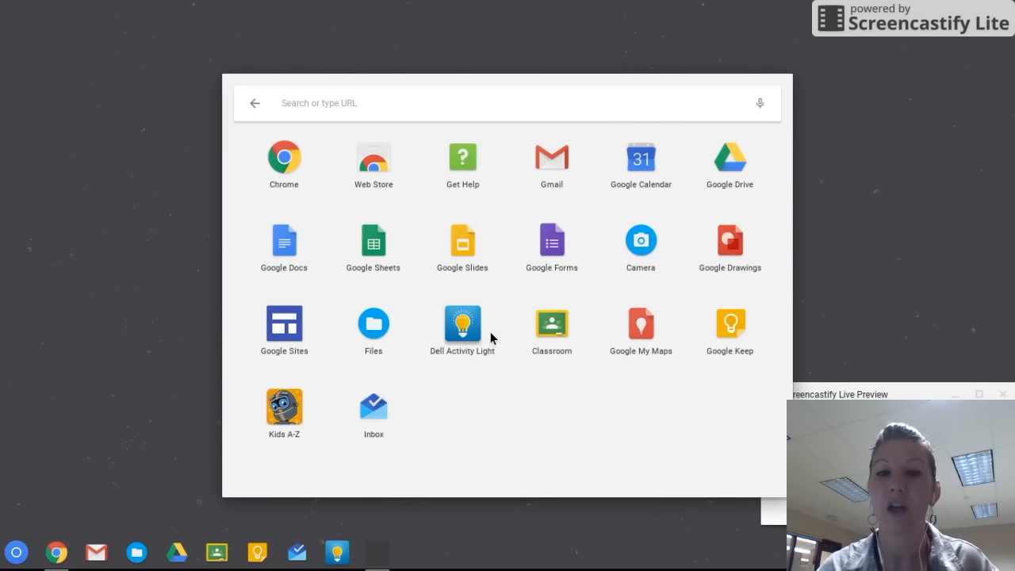
pyautogui.click(893, 126)
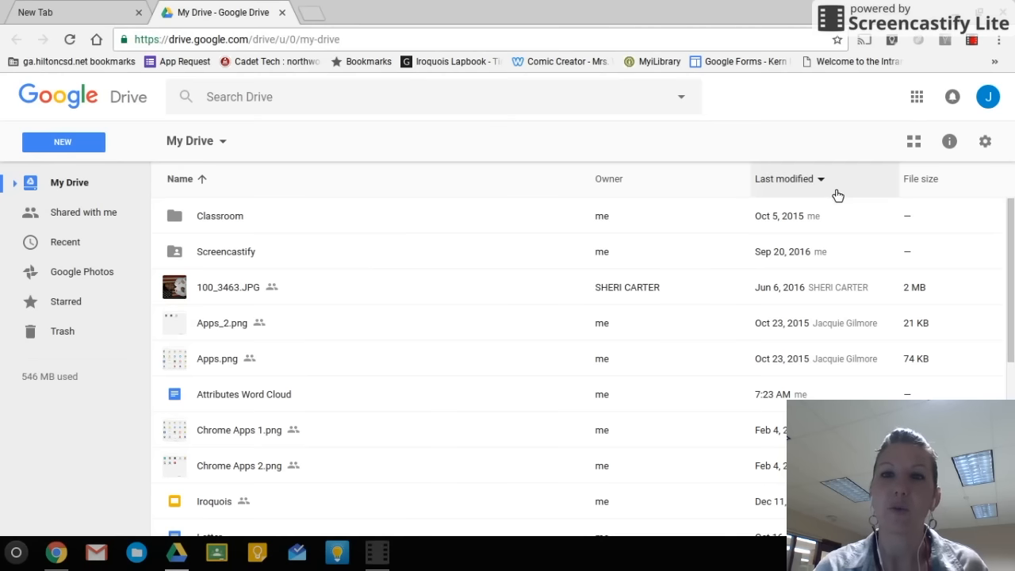
# Turn on offline syncing of Docs, Sheets, Slides and Drawings files in the Drive settings, adding the Google Docs Offline extension.
pyautogui.click(988, 145)
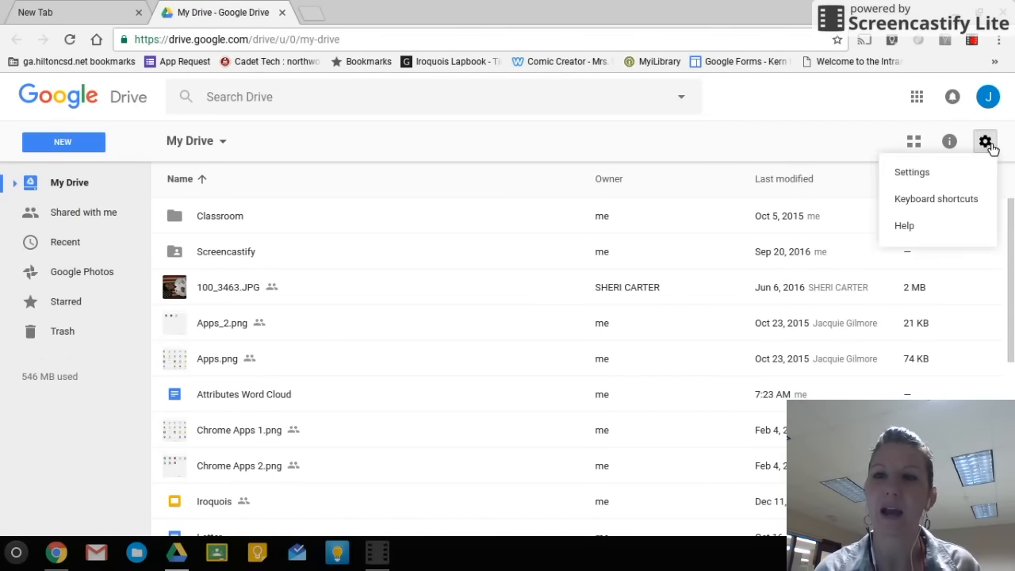
pyautogui.click(943, 173)
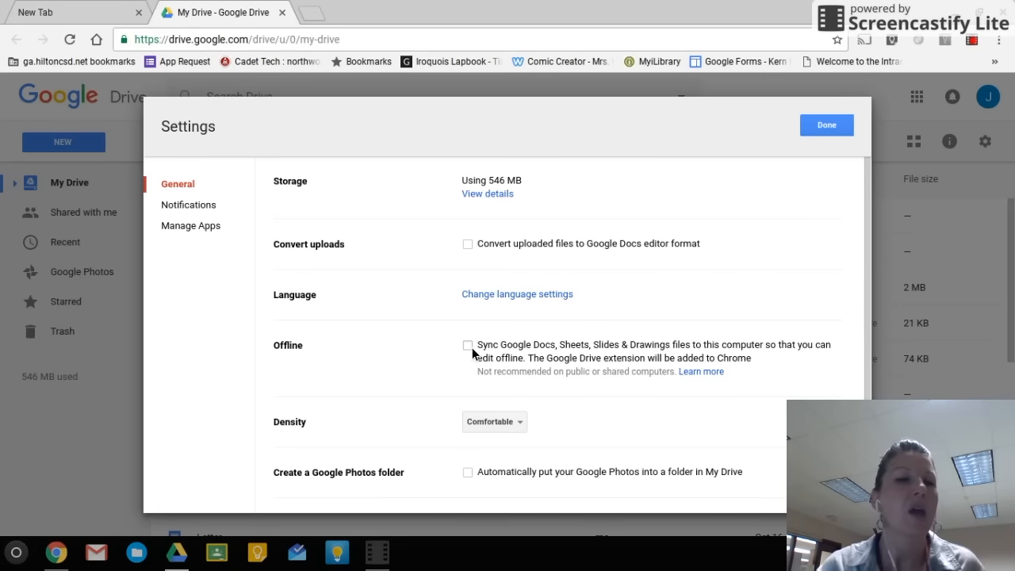
pyautogui.click(471, 347)
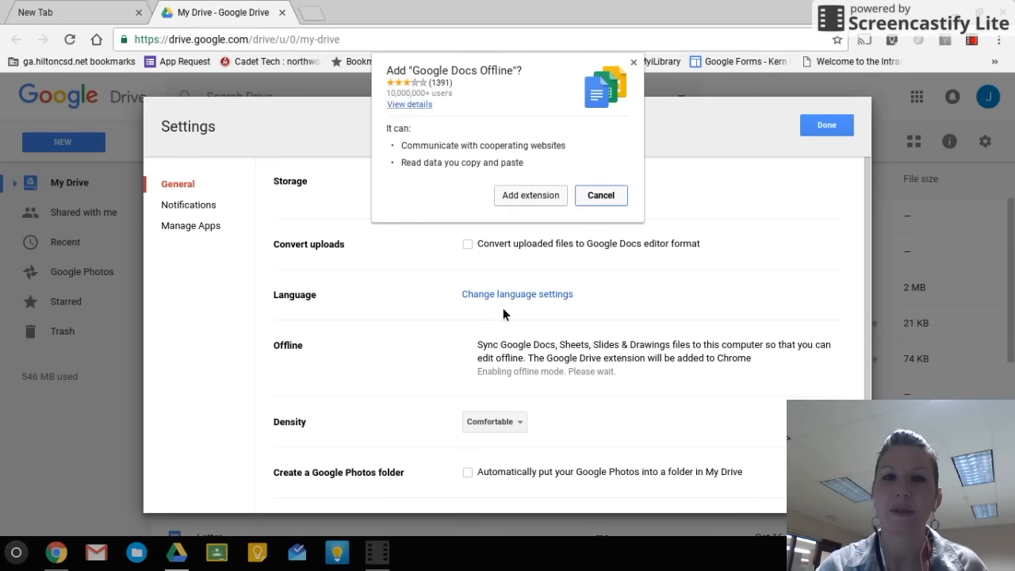
pyautogui.click(547, 196)
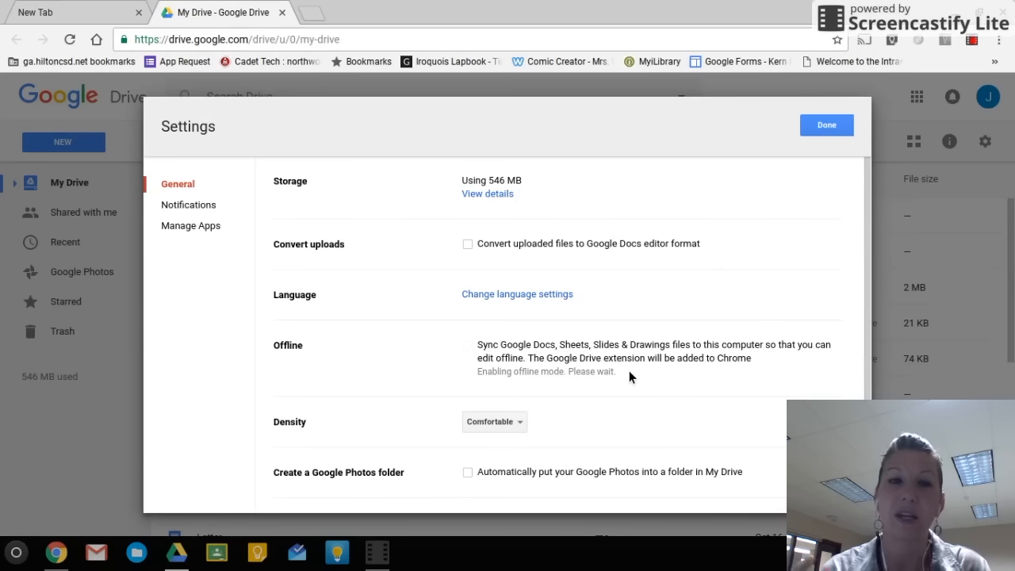
pyautogui.click(822, 127)
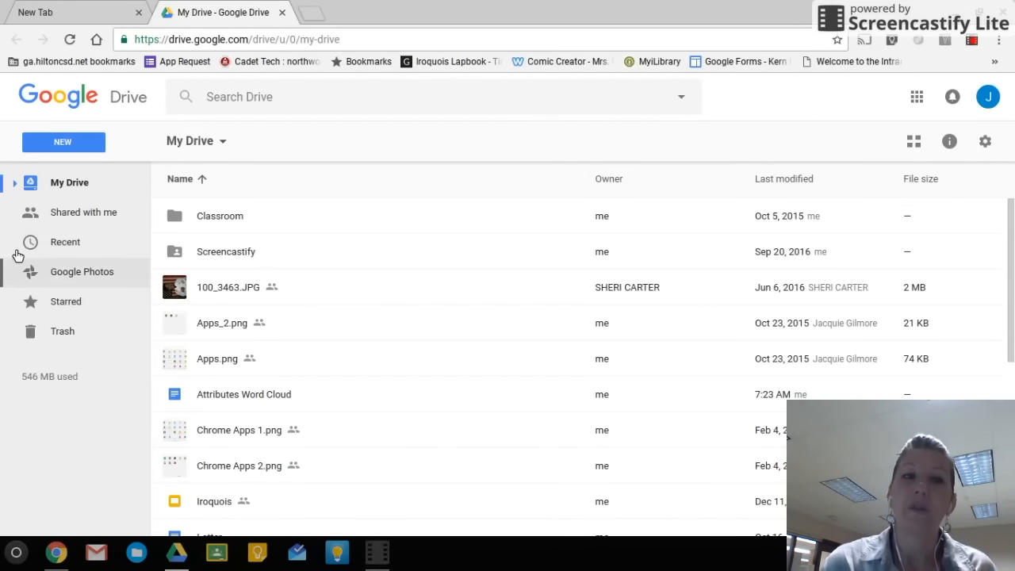
# Examine which kinds of new items can be created in Drive, including the additional Google file types.
pyautogui.click(50, 145)
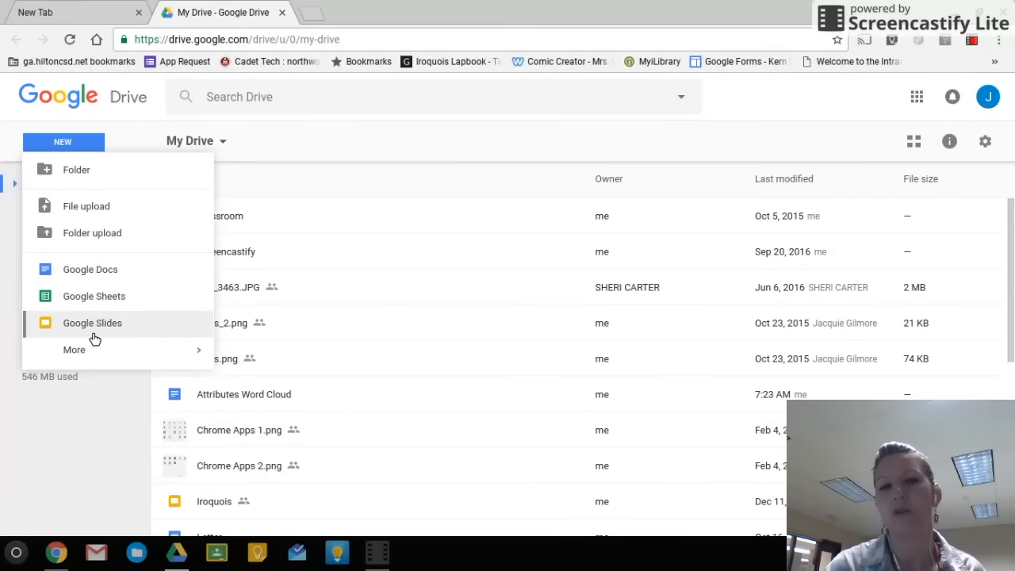
pyautogui.moveTo(105, 365)
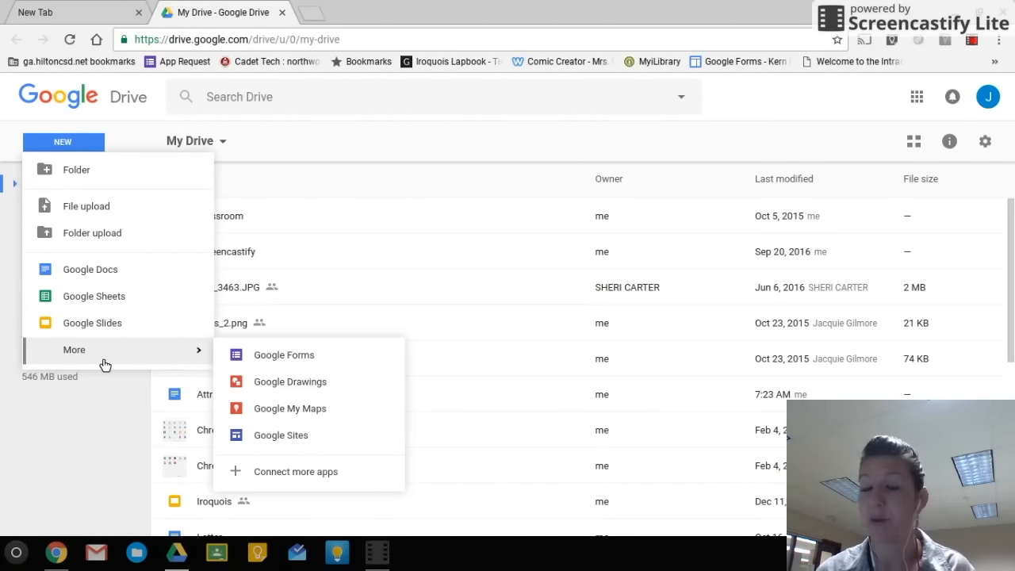
pyautogui.click(450, 164)
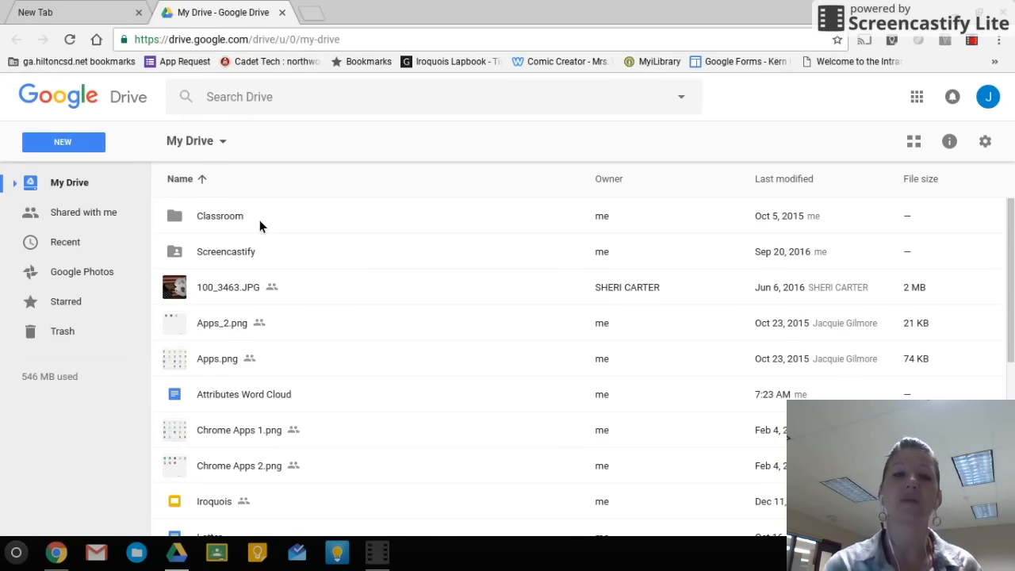
# Open the Global II Set 1 2016-17 class folder inside the Classroom folder of My Drive.
pyautogui.scroll(-3, 260, 219)
pyautogui.scroll(-4, 262, 325)
pyautogui.scroll(-3, 262, 322)
pyautogui.scroll(10, 262, 322)
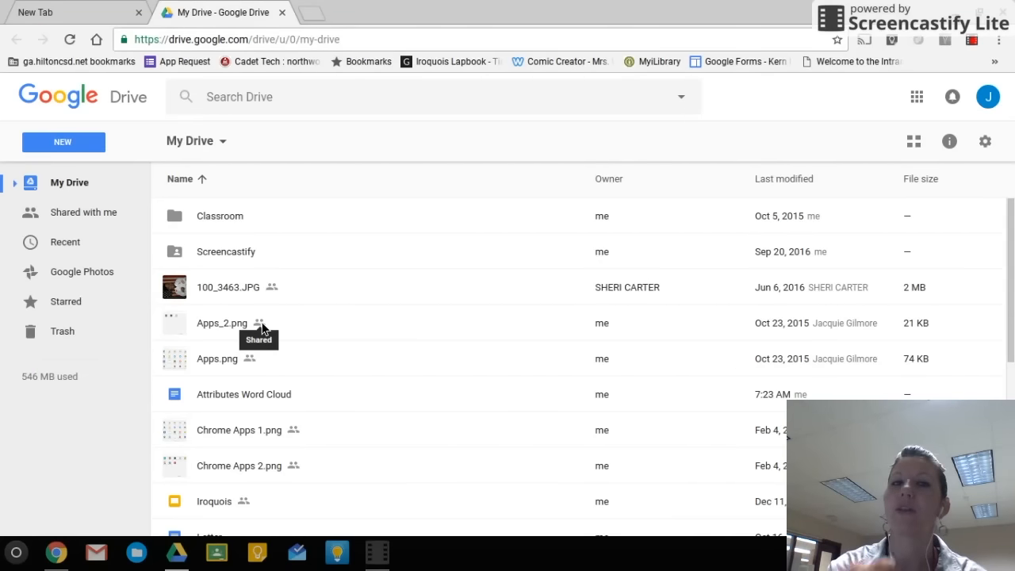
pyautogui.click(232, 221)
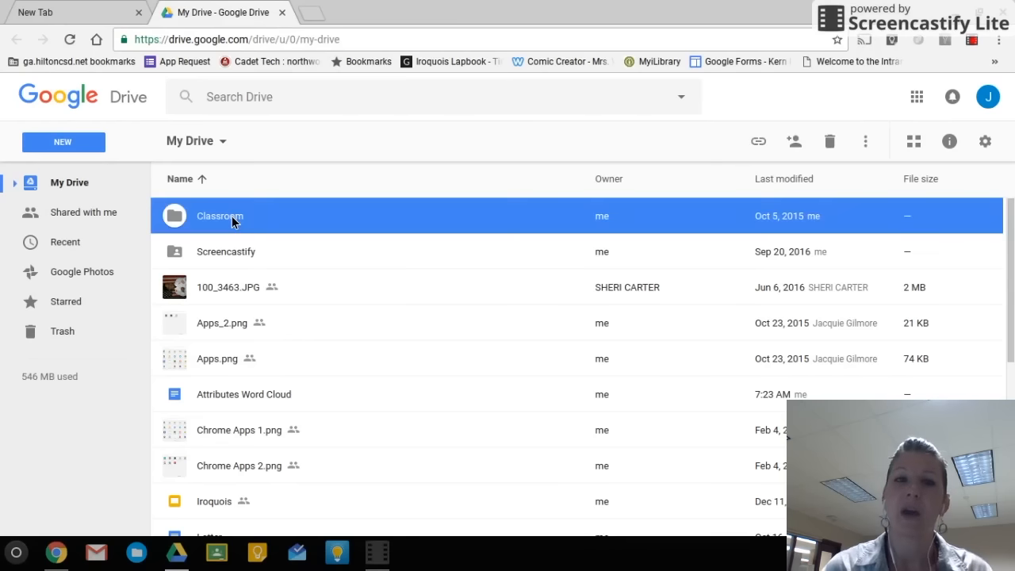
pyautogui.doubleClick(232, 222)
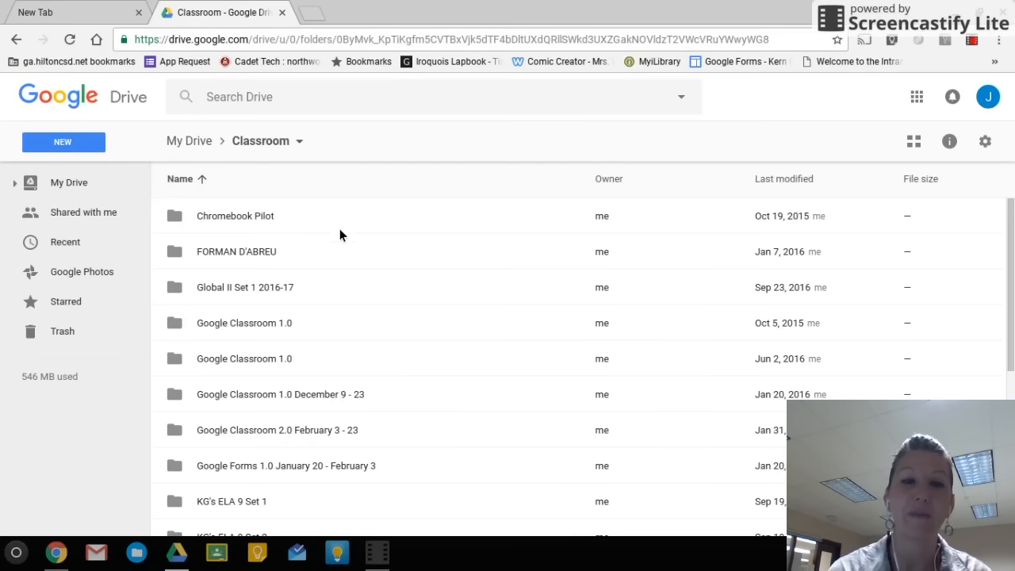
pyautogui.doubleClick(275, 291)
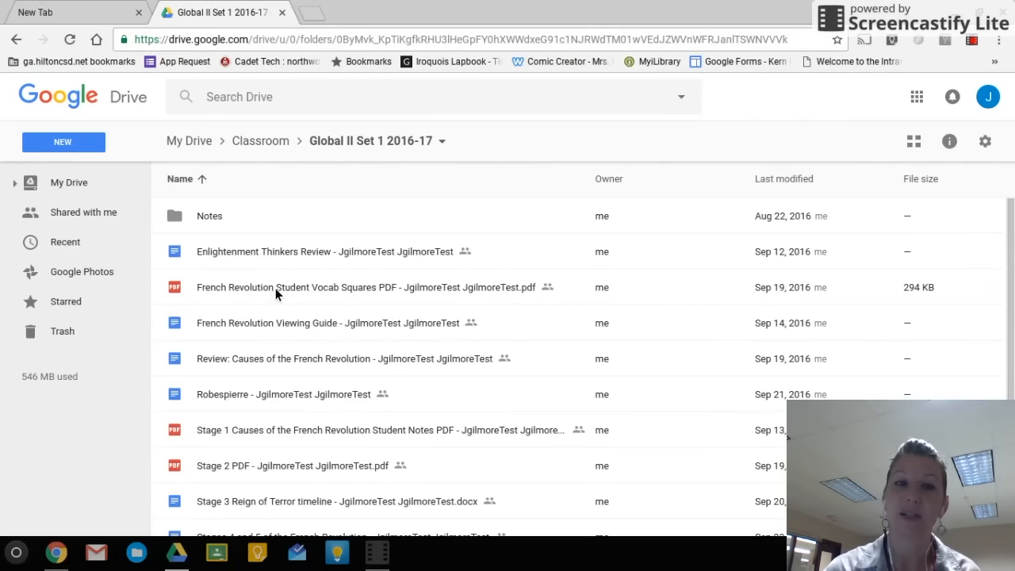
# Create a folder named "Unit 1: Age of Revolutions" inside the Global II Set 1 2016-17 folder.
pyautogui.scroll(-3, 275, 292)
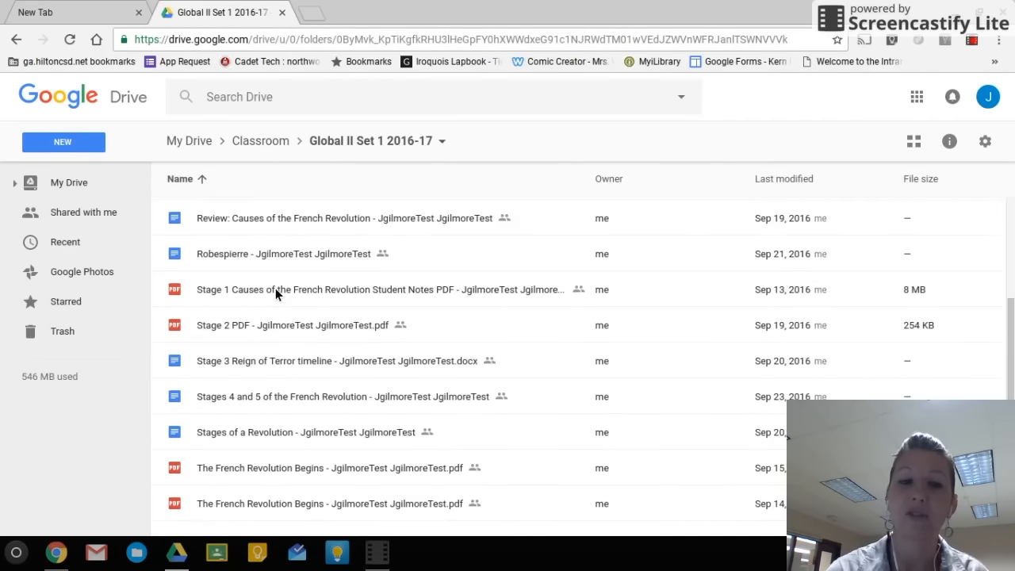
pyautogui.scroll(3, 275, 291)
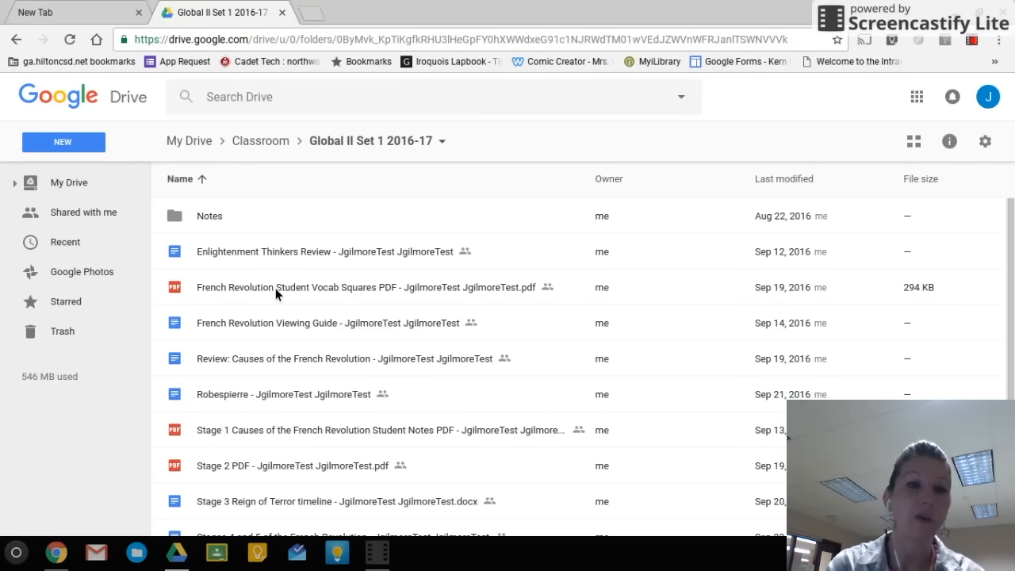
pyautogui.scroll(-2, 275, 288)
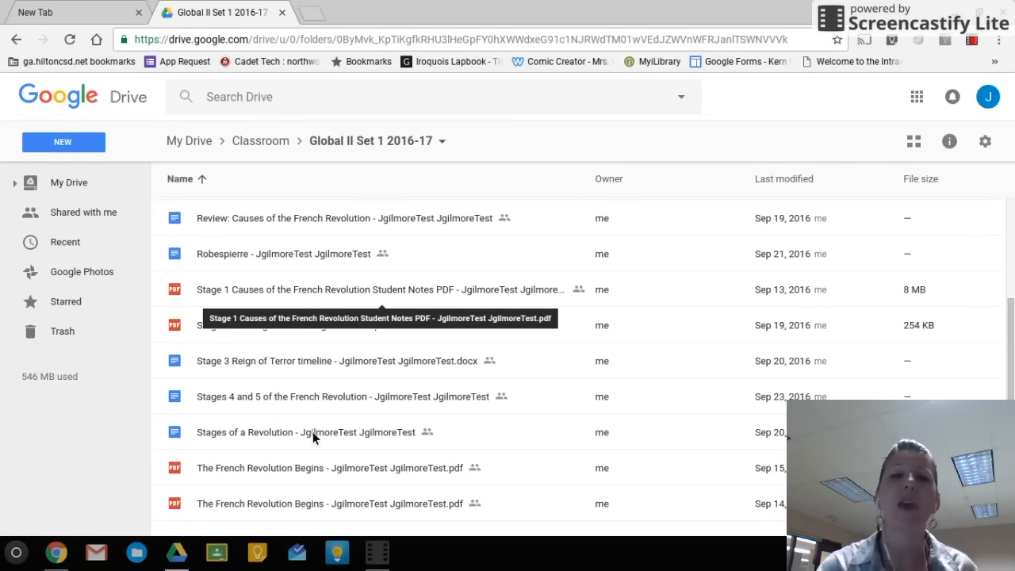
pyautogui.scroll(3, 320, 371)
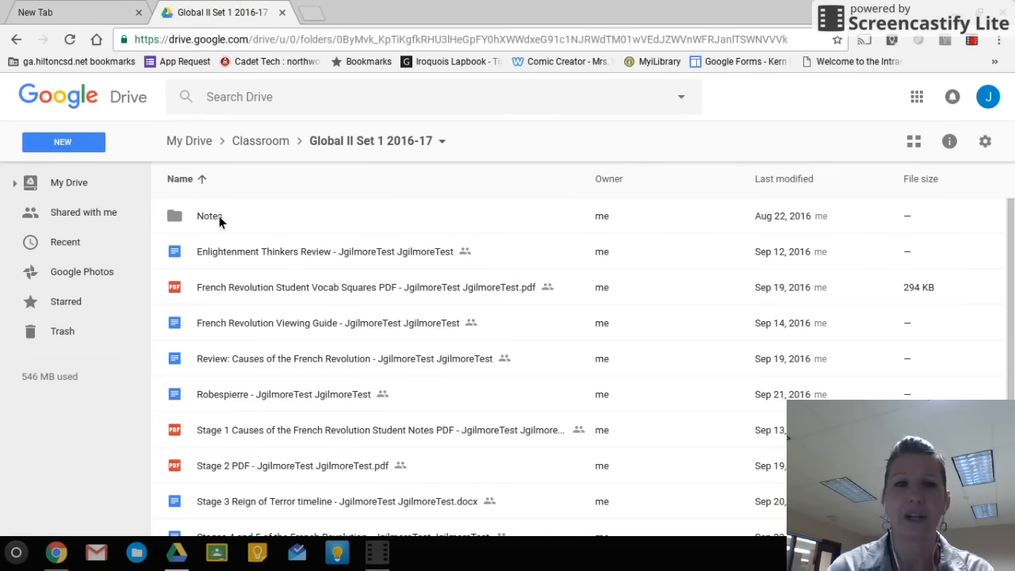
pyautogui.click(88, 148)
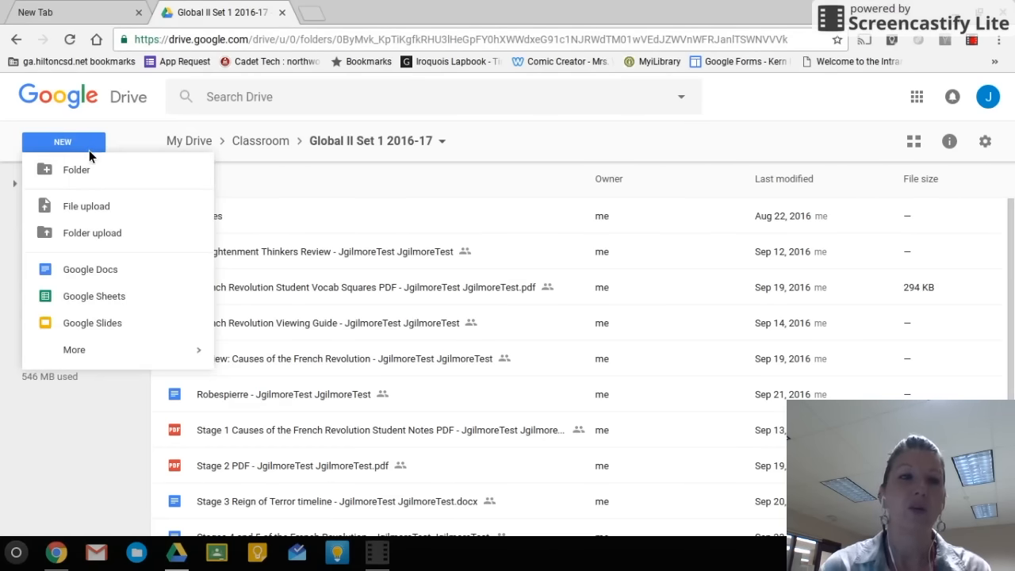
pyautogui.click(98, 170)
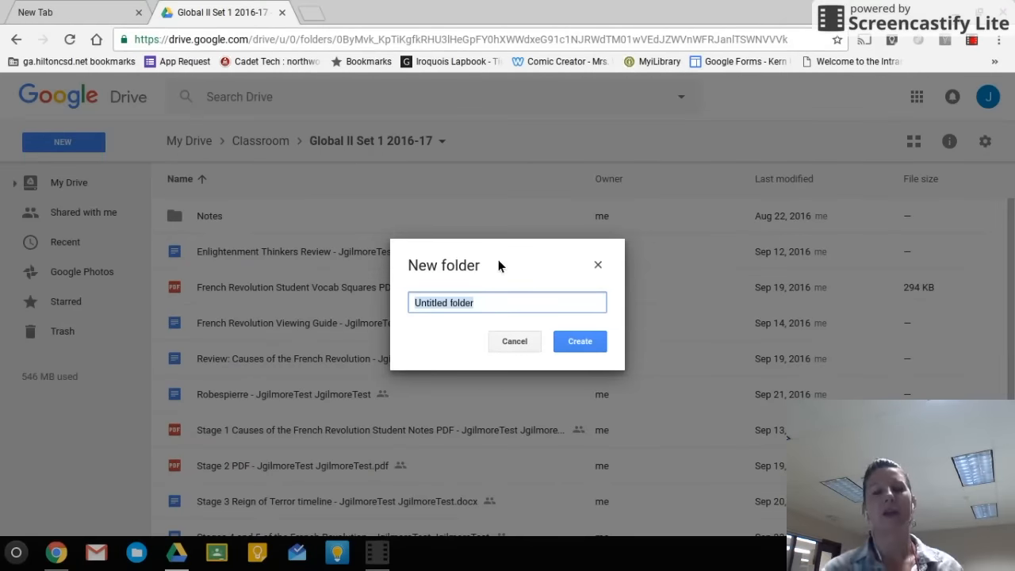
pyautogui.press('BackSpace')
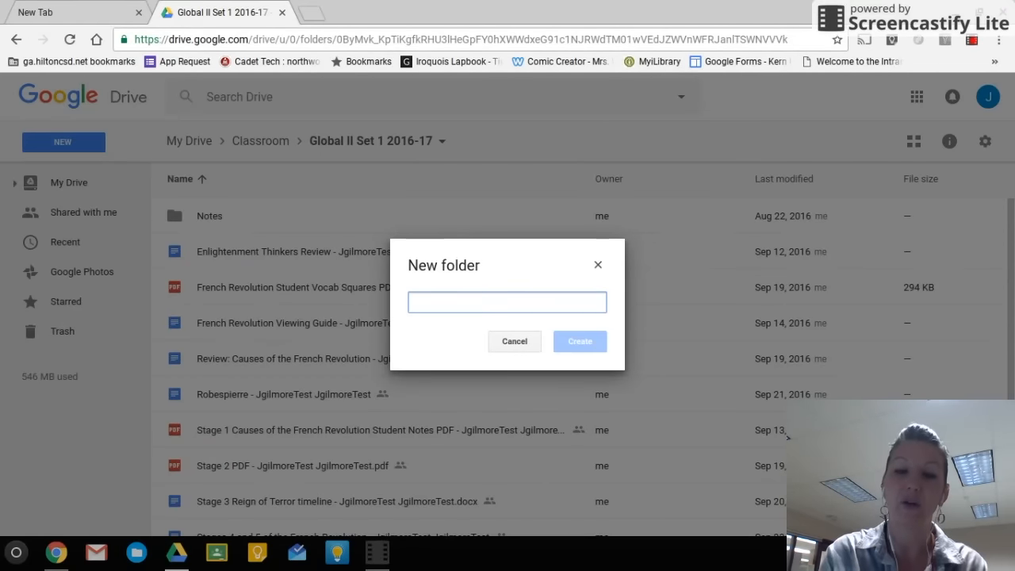
pyautogui.write('Unit 1')
pyautogui.press('BackSpace')
pyautogui.write(': Age of Revolutions')
pyautogui.click(580, 342)
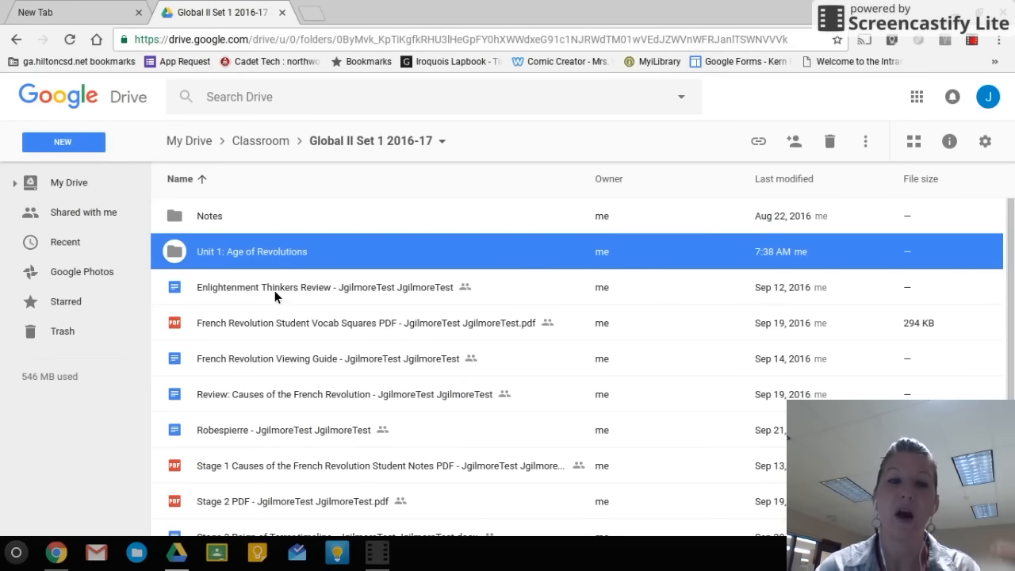
# Select the Vocab Squares PDF, Stage 1 Causes PDF, Stage 3 Reign of Terror timeline, Stages 4 and 5, and Stages of a Revolution files together.
pyautogui.scroll(-1, 308, 376)
pyautogui.scroll(1, 309, 376)
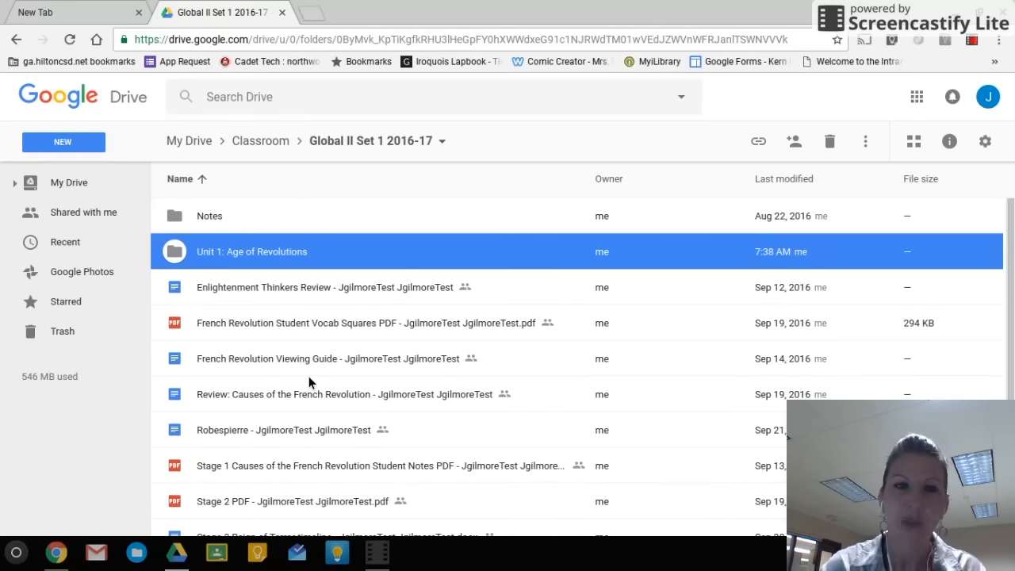
pyautogui.scroll(-1, 309, 382)
pyautogui.click(286, 319)
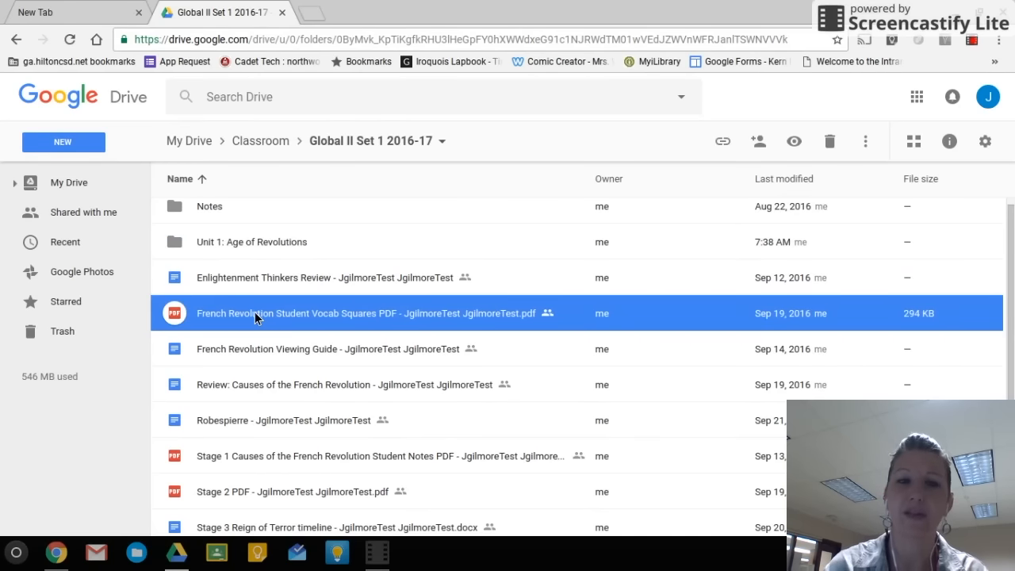
pyautogui.scroll(1, 255, 312)
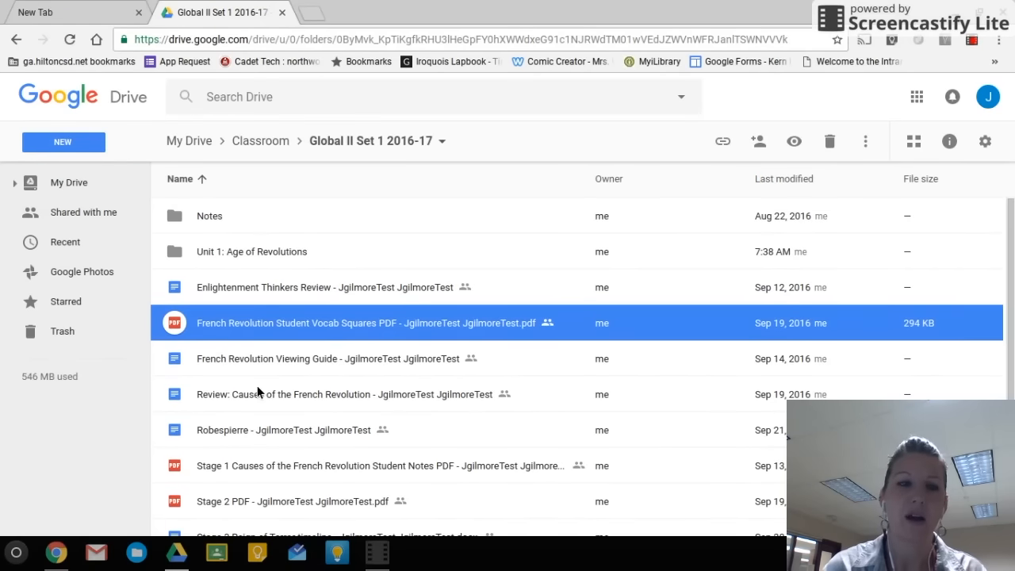
pyautogui.keyDown('ctrl'); pyautogui.click(272, 468); pyautogui.keyUp('ctrl')
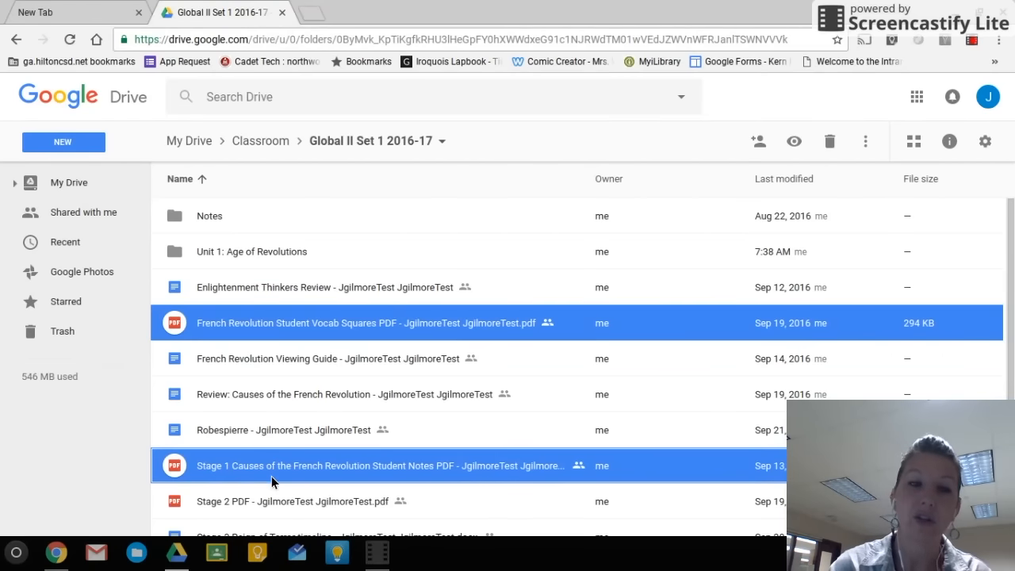
pyautogui.scroll(-1, 271, 478)
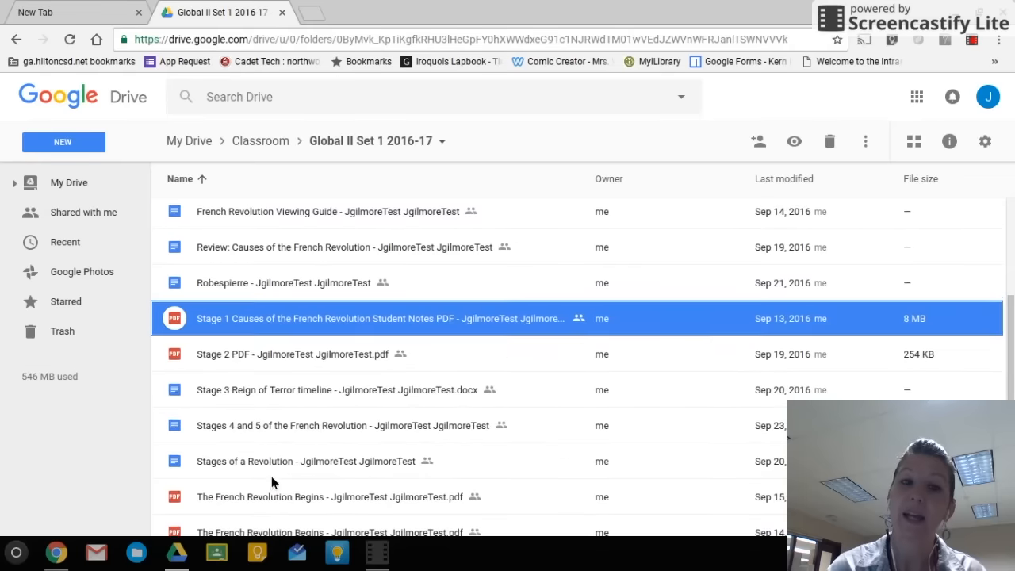
pyautogui.scroll(-1, 271, 480)
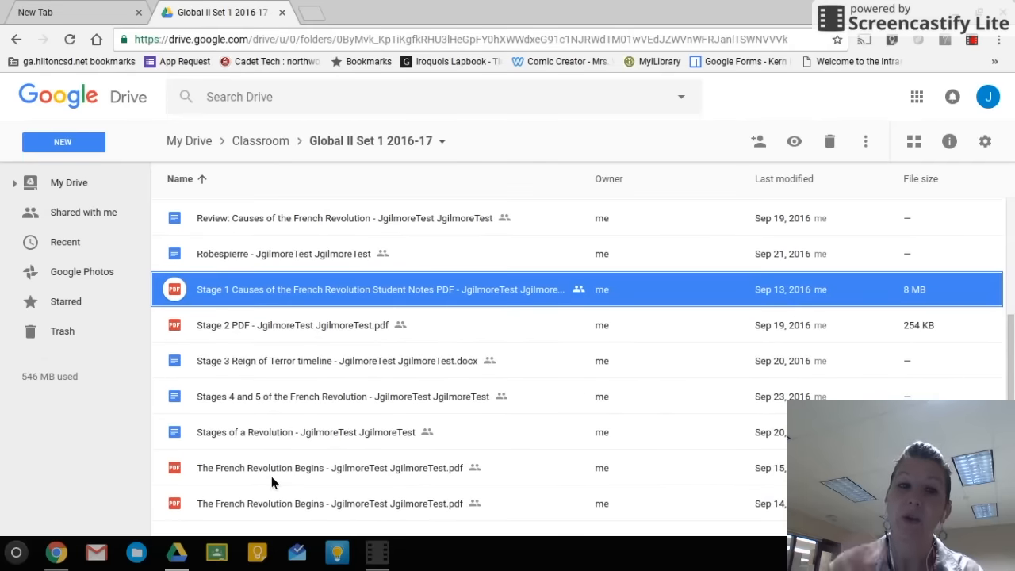
pyautogui.keyDown('ctrl'); pyautogui.click(239, 363); pyautogui.keyUp('ctrl')
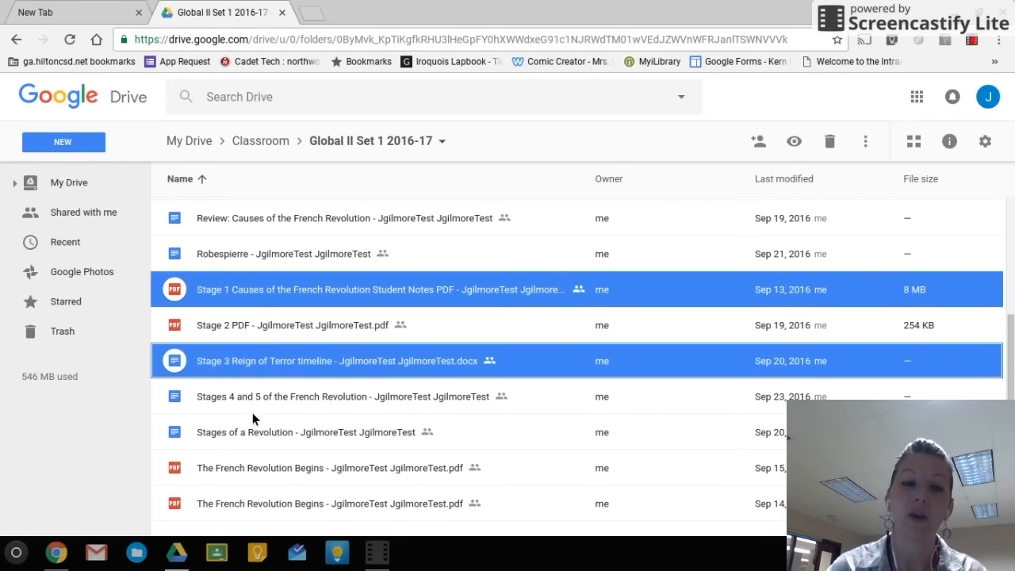
pyautogui.keyDown('shift'); pyautogui.click(257, 434); pyautogui.keyUp('shift')
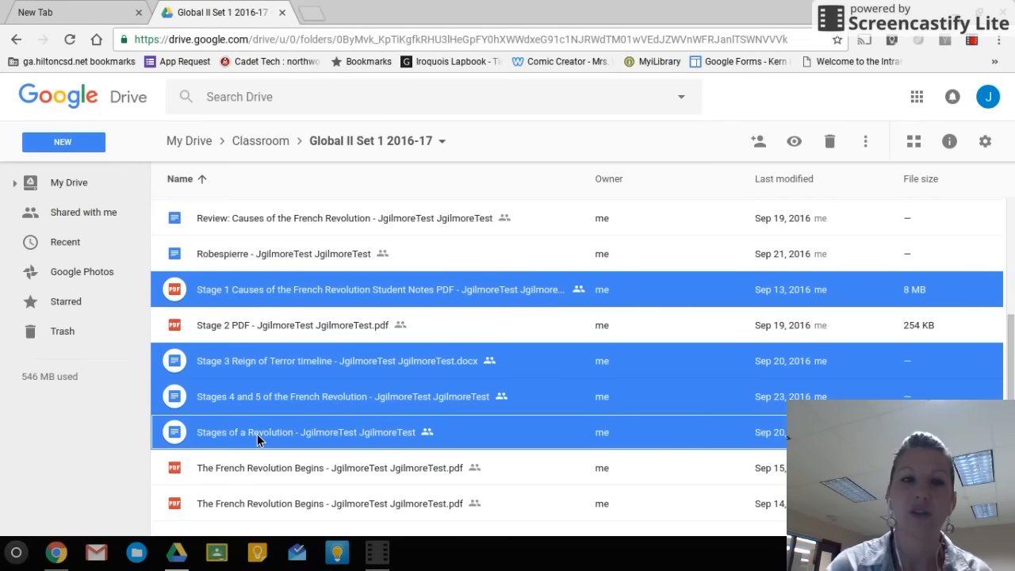
pyautogui.scroll(2, 251, 253)
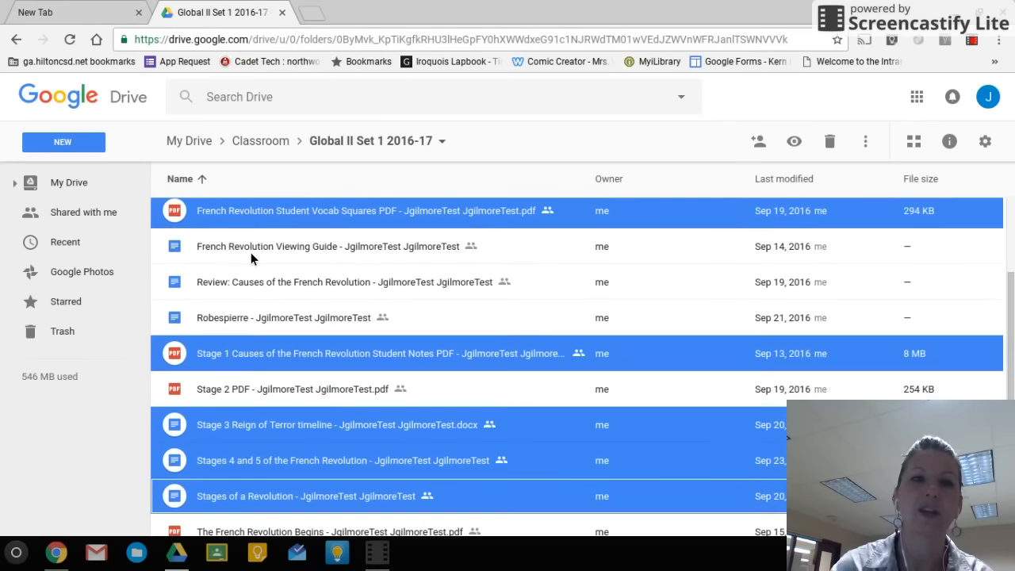
# Expand My Drive, Classroom and Global II Set 1 2016-17 in the folder tree down to the unit folder.
pyautogui.click(15, 186)
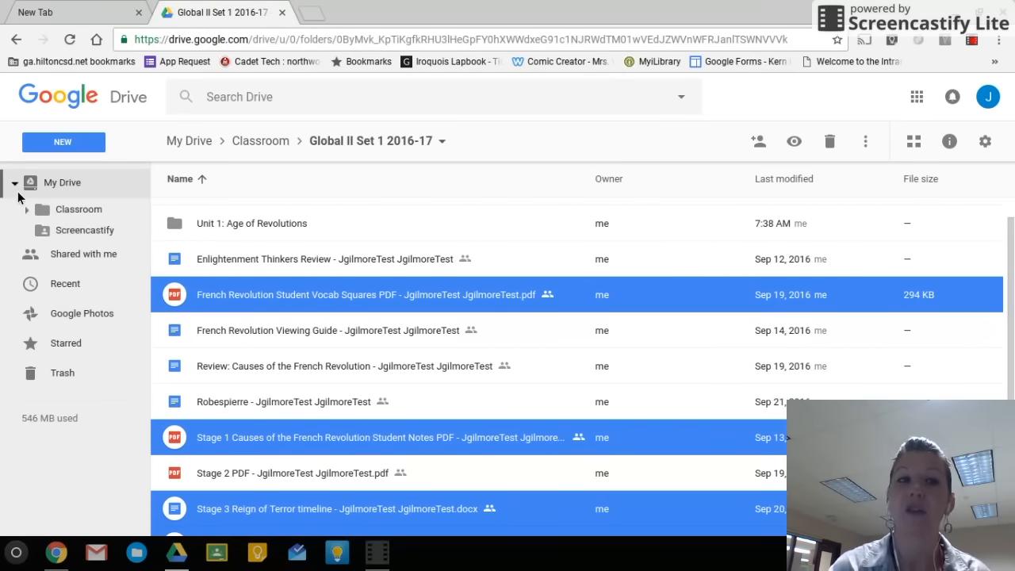
pyautogui.click(30, 213)
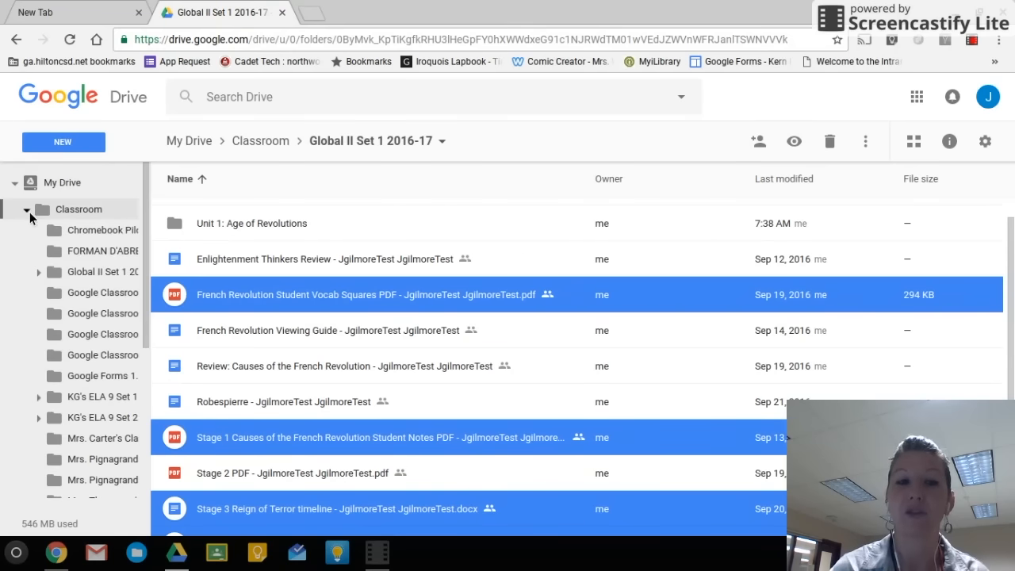
pyautogui.click(39, 272)
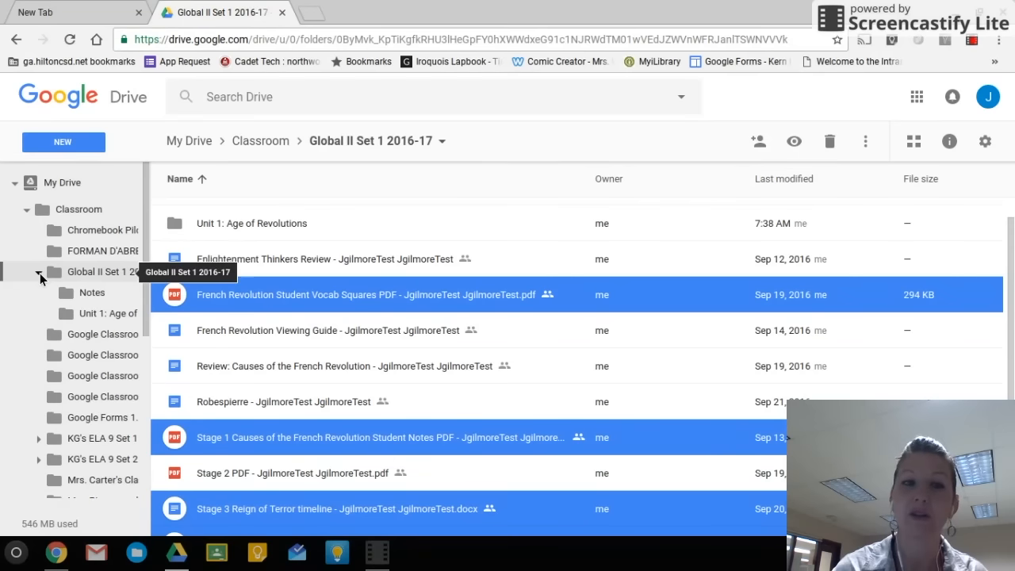
# Move the selected French Revolution files into the Unit 1: Age of Revolutions folder inside Global II Set 1 2016-17.
pyautogui.rightClick(258, 295)
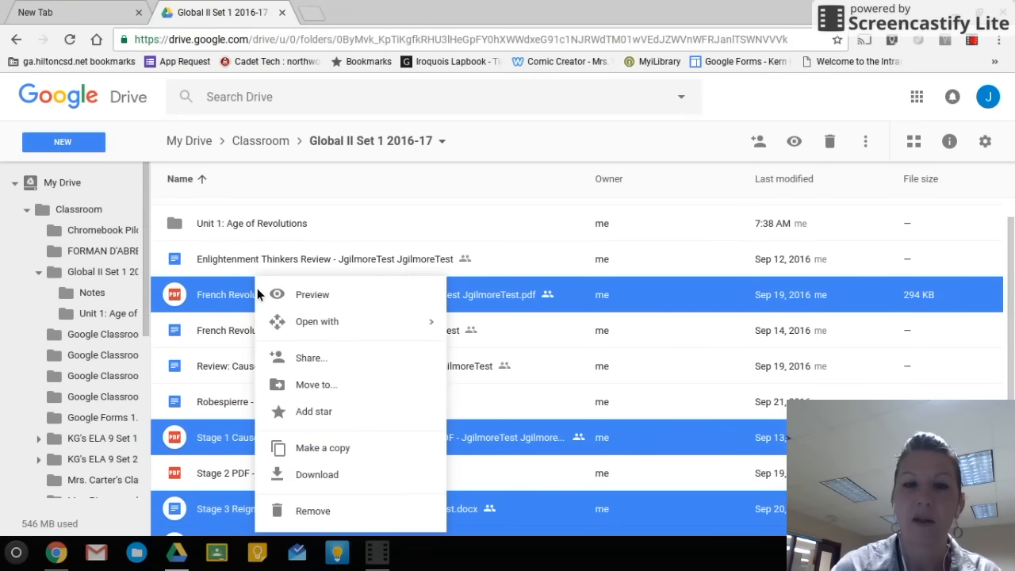
pyautogui.click(320, 386)
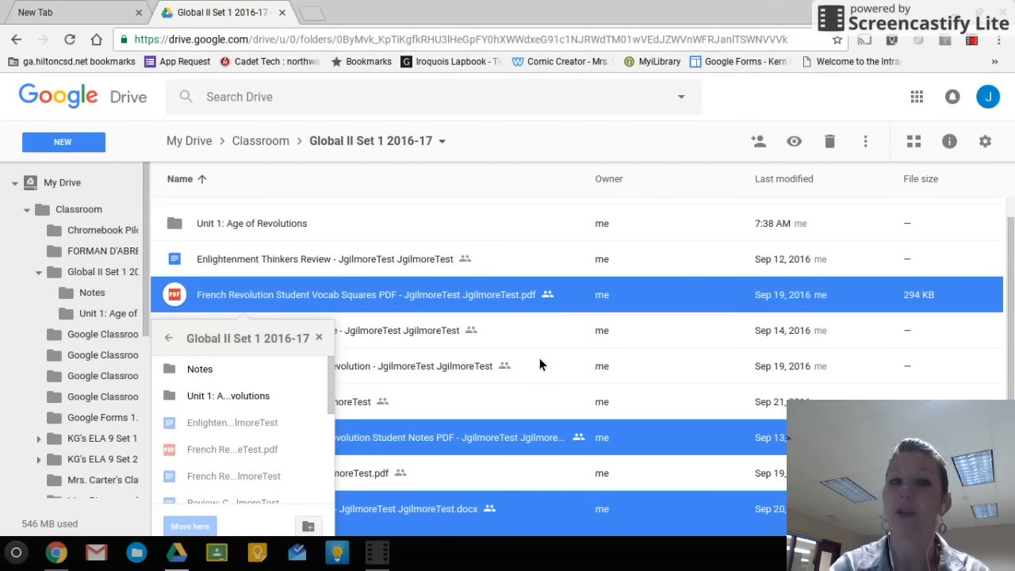
pyautogui.click(253, 399)
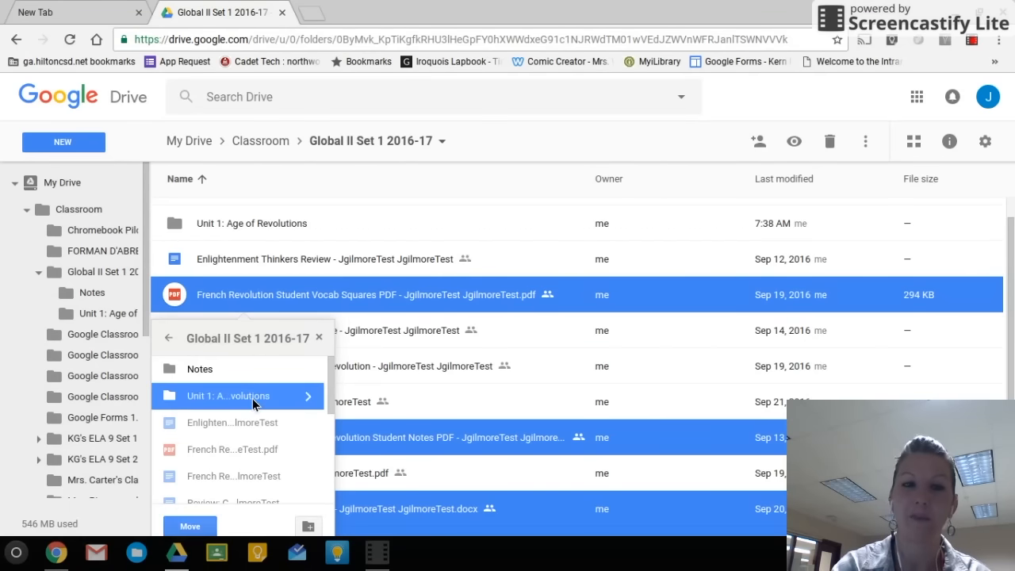
pyautogui.scroll(1, 256, 413)
pyautogui.scroll(-5, 256, 413)
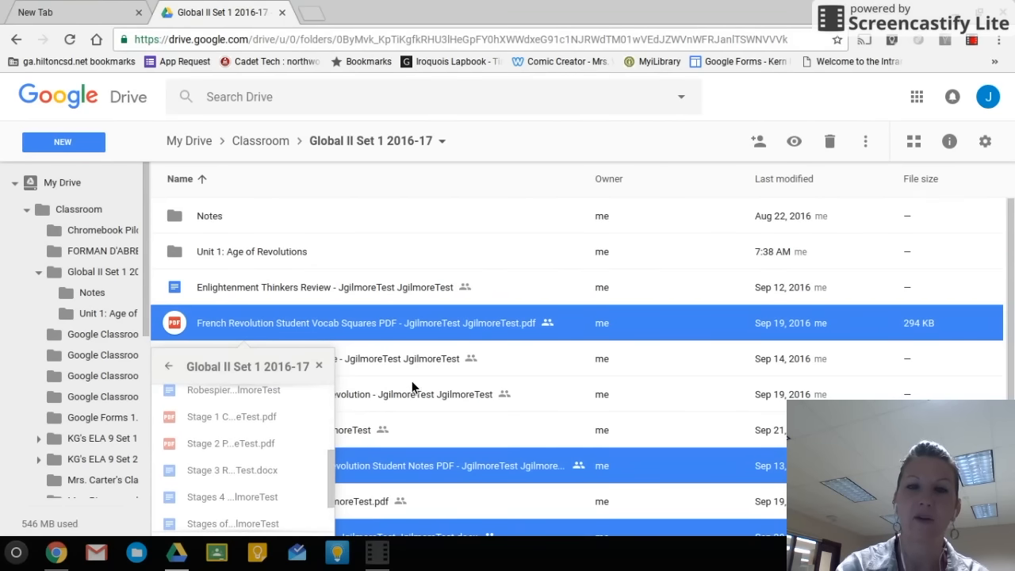
pyautogui.scroll(-3, 412, 381)
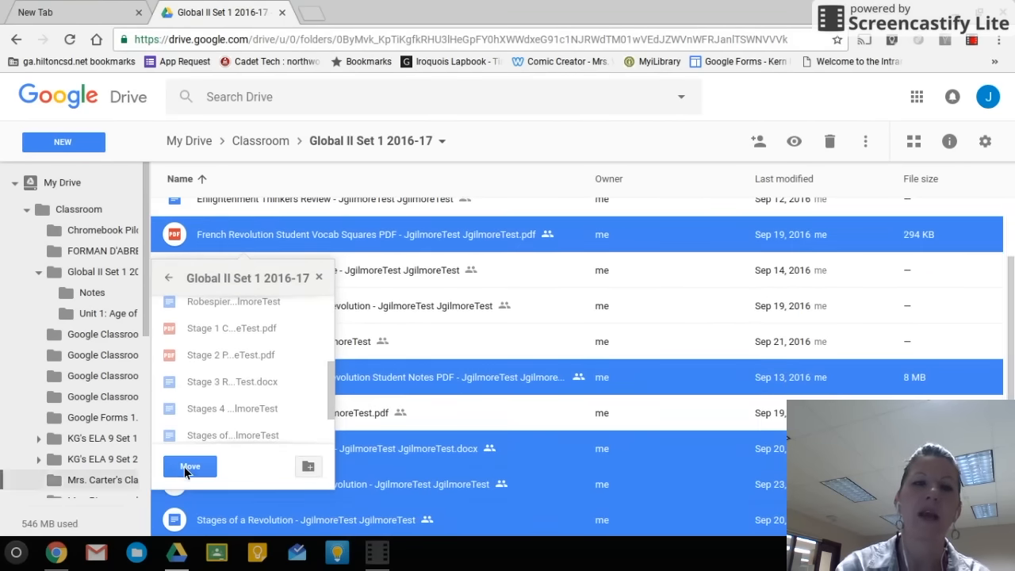
pyautogui.click(189, 467)
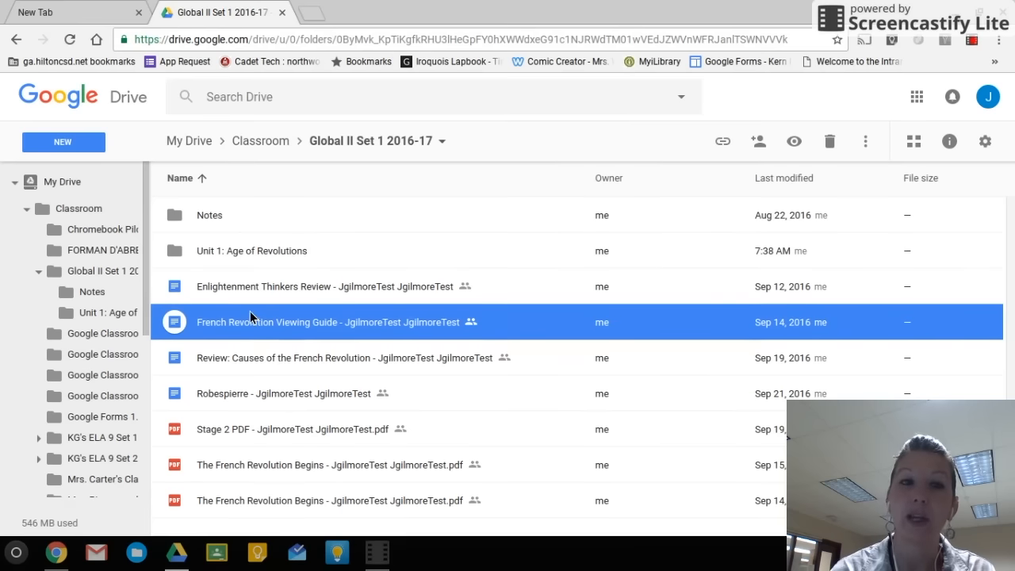
# Go to My Drive and change the color of the Classroom folder to dark green.
pyautogui.click(78, 181)
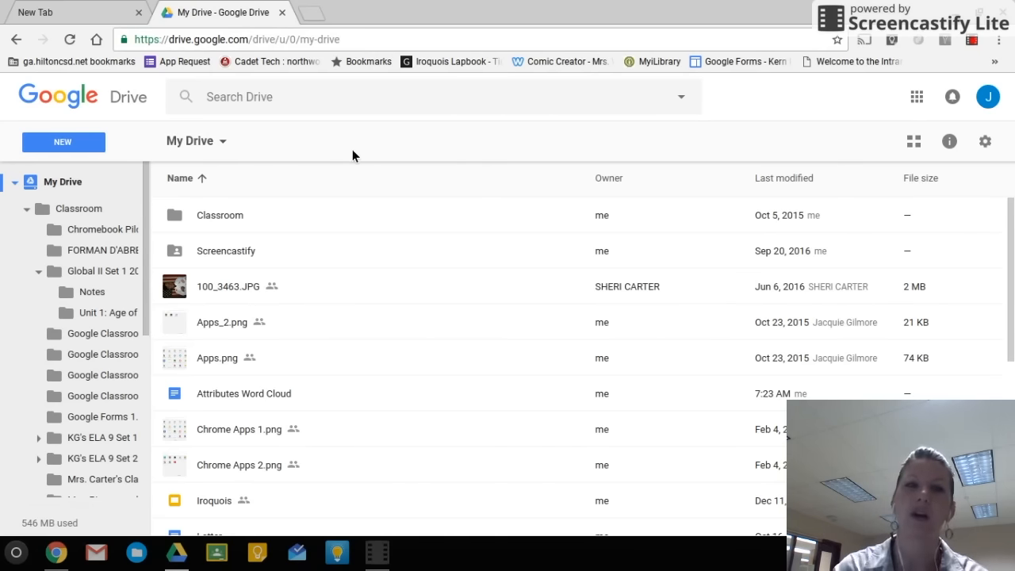
pyautogui.rightClick(221, 215)
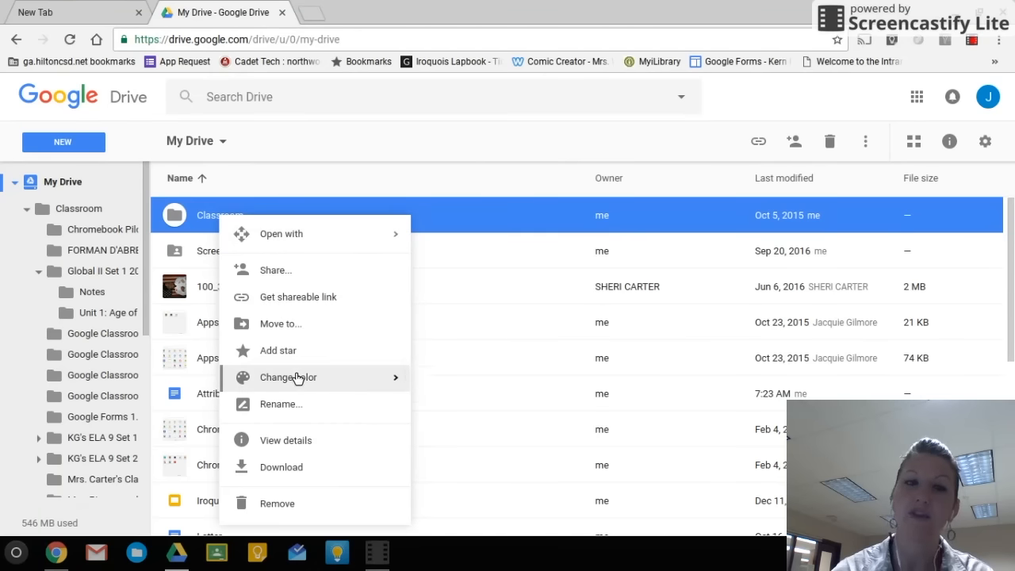
pyautogui.moveTo(297, 378)
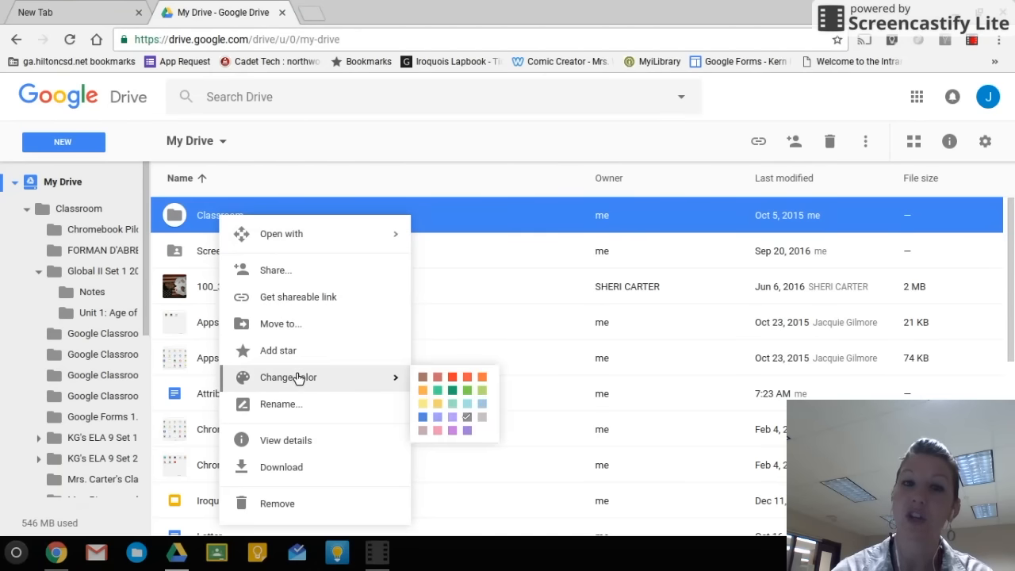
pyautogui.click(454, 392)
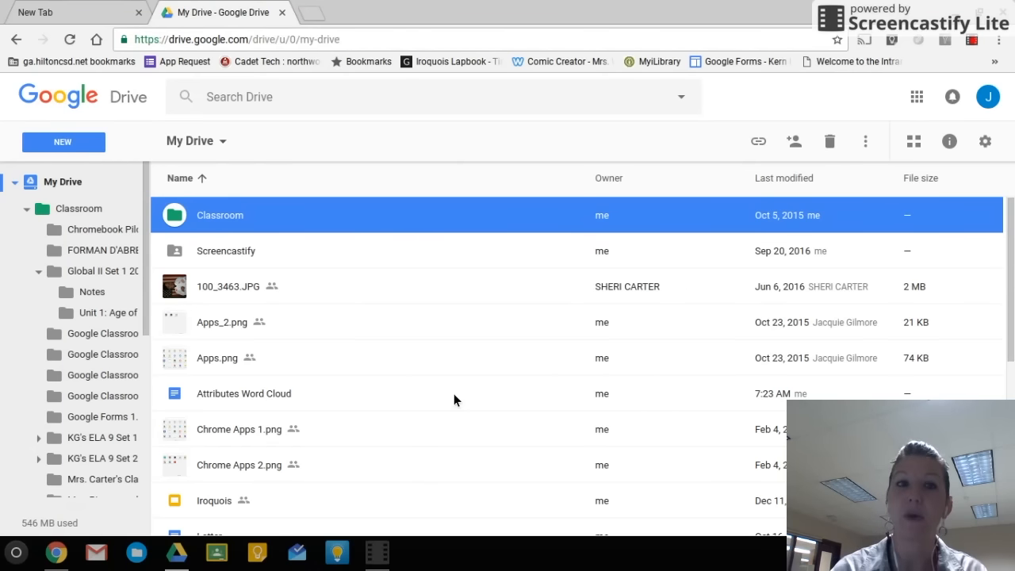
# Open the Classroom folder and change the color of the KG's ELA 9 Set 1 folder to light orange.
pyautogui.doubleClick(236, 213)
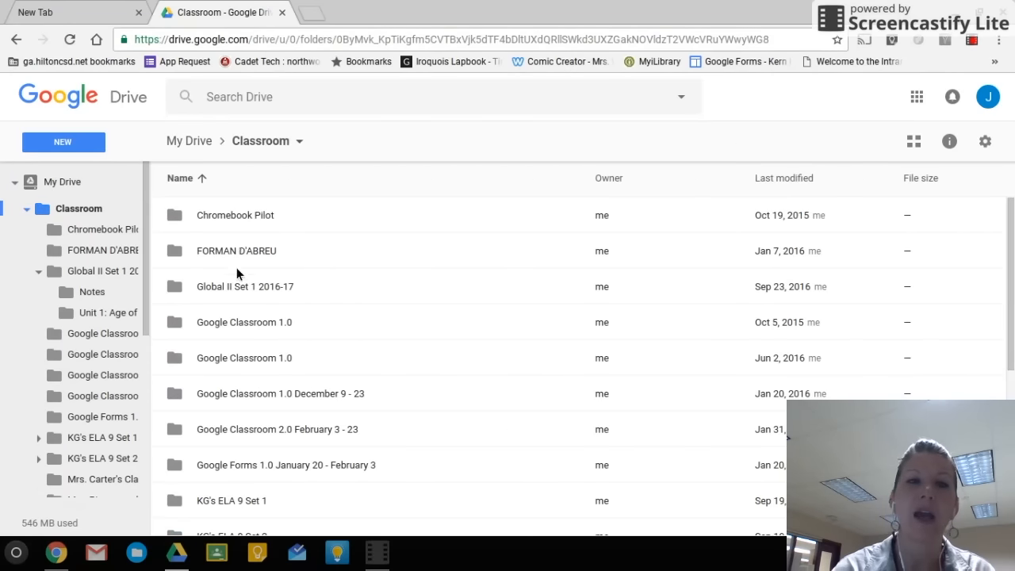
pyautogui.scroll(-3, 242, 247)
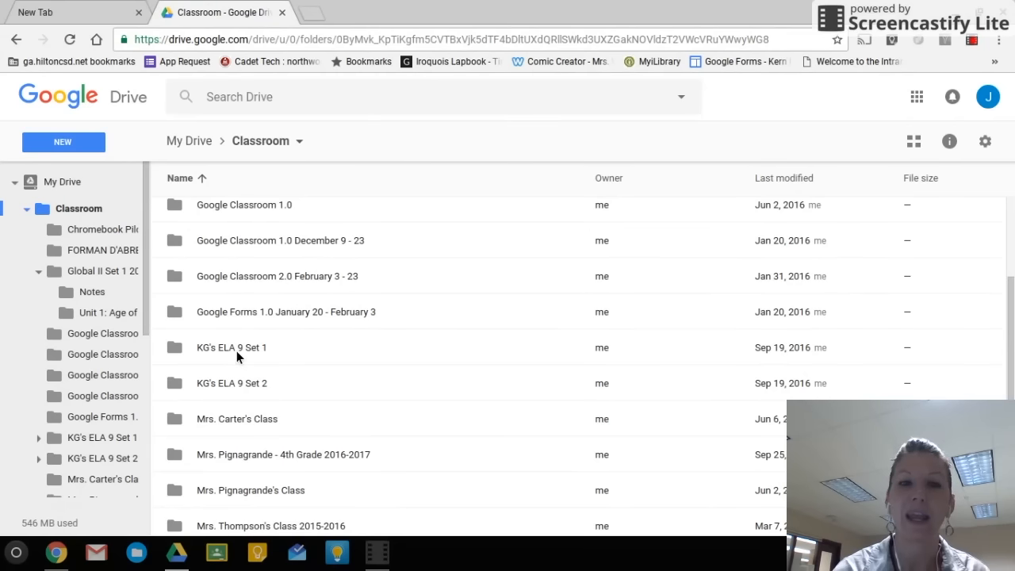
pyautogui.rightClick(236, 351)
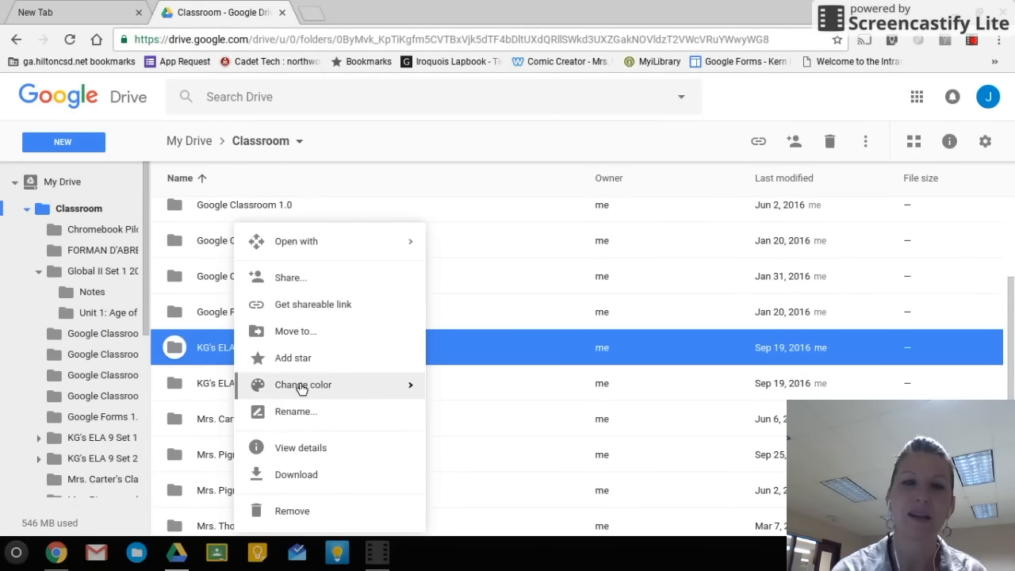
pyautogui.moveTo(305, 385)
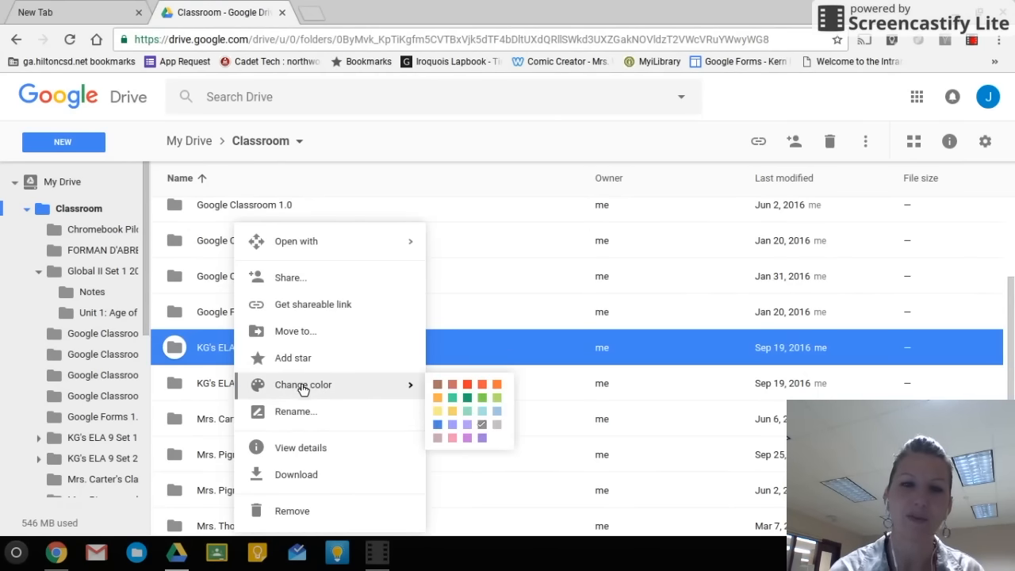
pyautogui.click(438, 398)
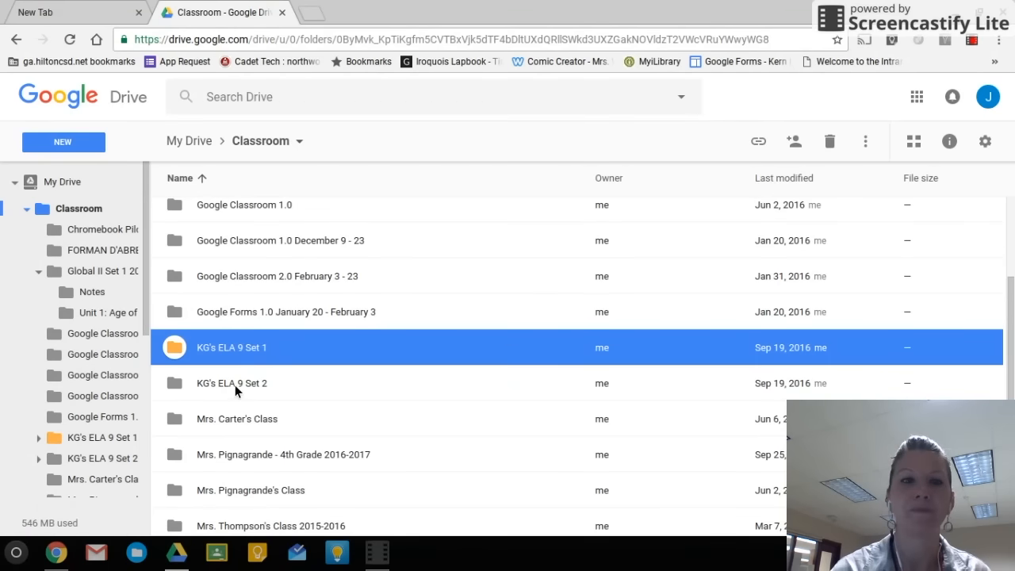
# Give the KG's ELA 9 Set 2 folder the same light orange color as the Set 1 folder.
pyautogui.click(235, 385)
pyautogui.rightClick(235, 385)
pyautogui.moveTo(268, 395)
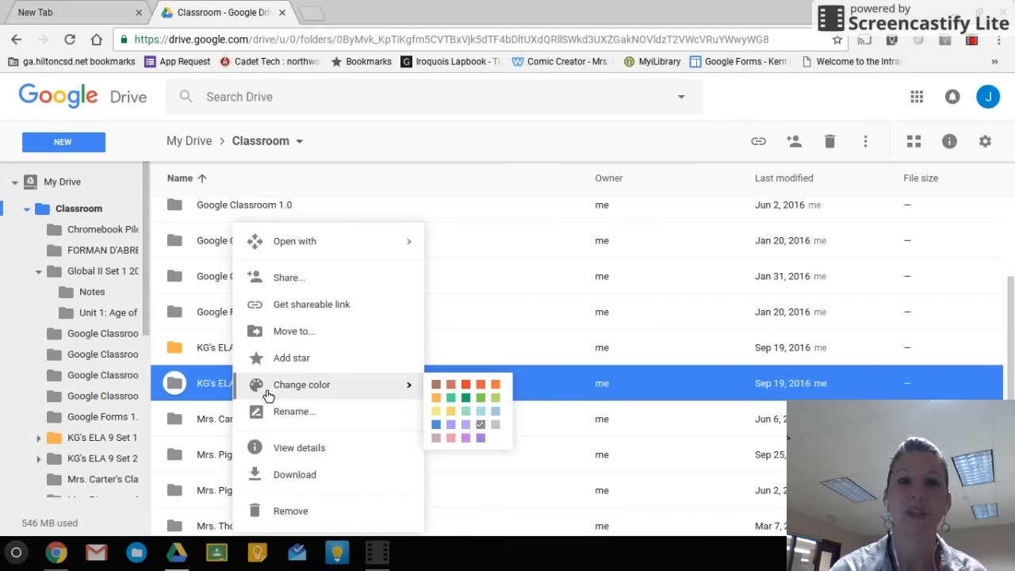
pyautogui.click(437, 399)
pyautogui.scroll(-2, 312, 397)
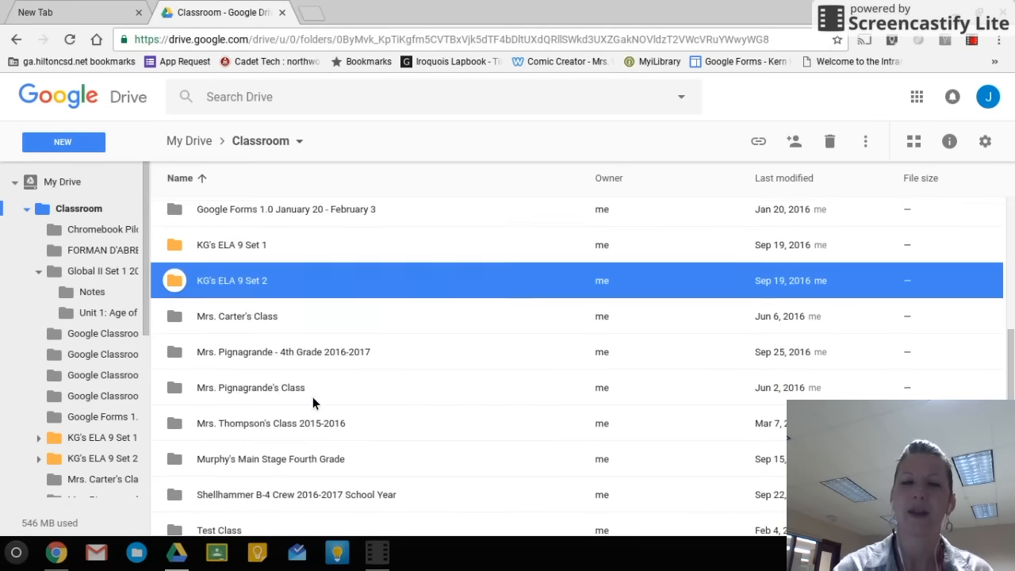
pyautogui.scroll(3, 313, 397)
pyautogui.scroll(4, 313, 397)
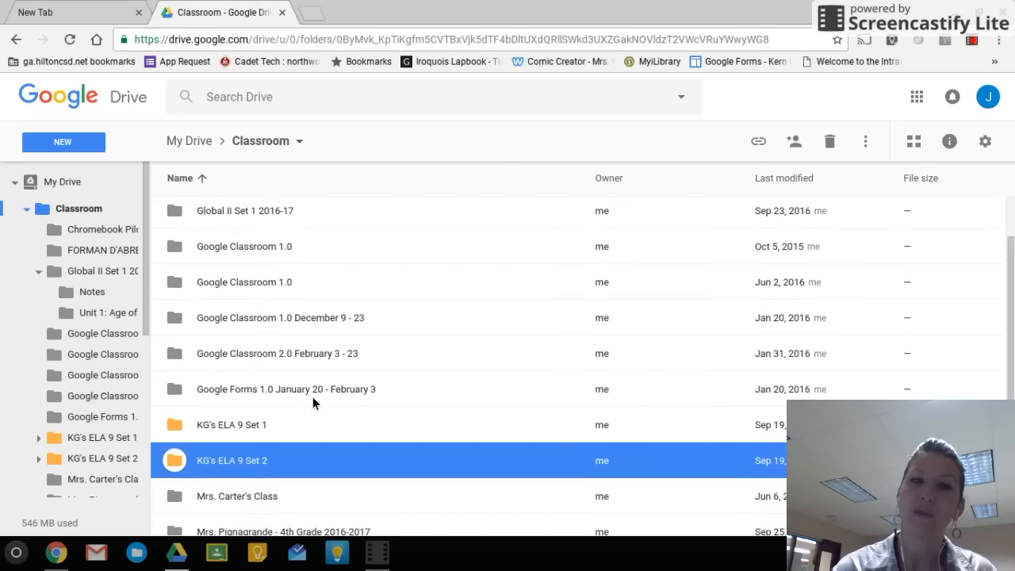
# Return to My Drive and look through its list of loose files, including the Attributes Word Cloud document.
pyautogui.click(210, 141)
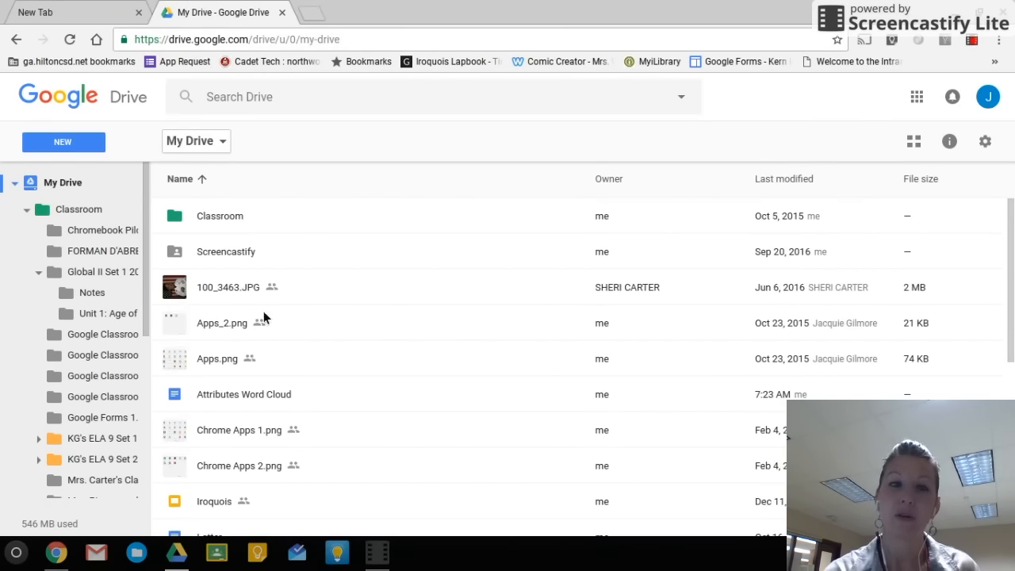
pyautogui.scroll(-1, 306, 420)
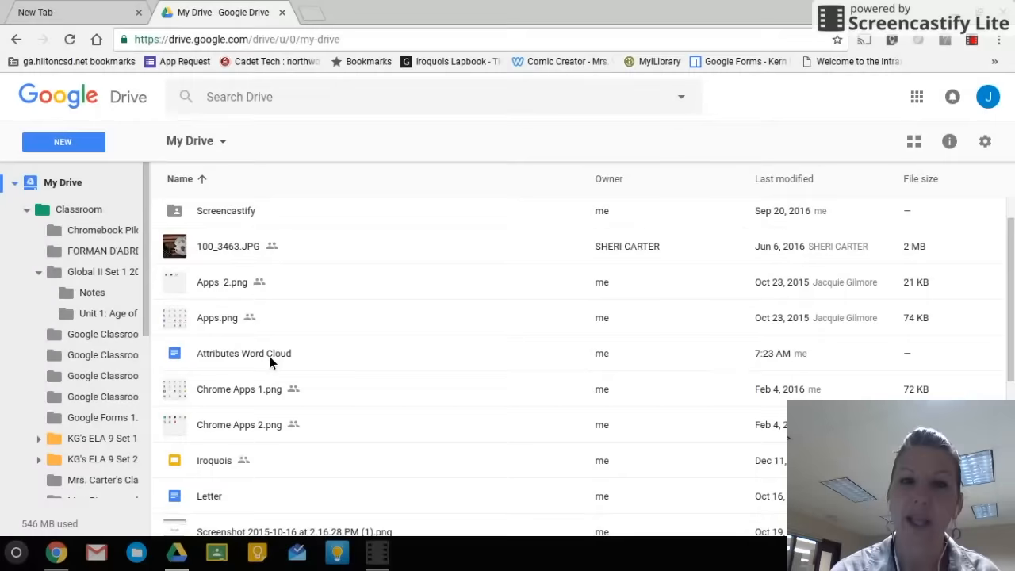
pyautogui.click(270, 356)
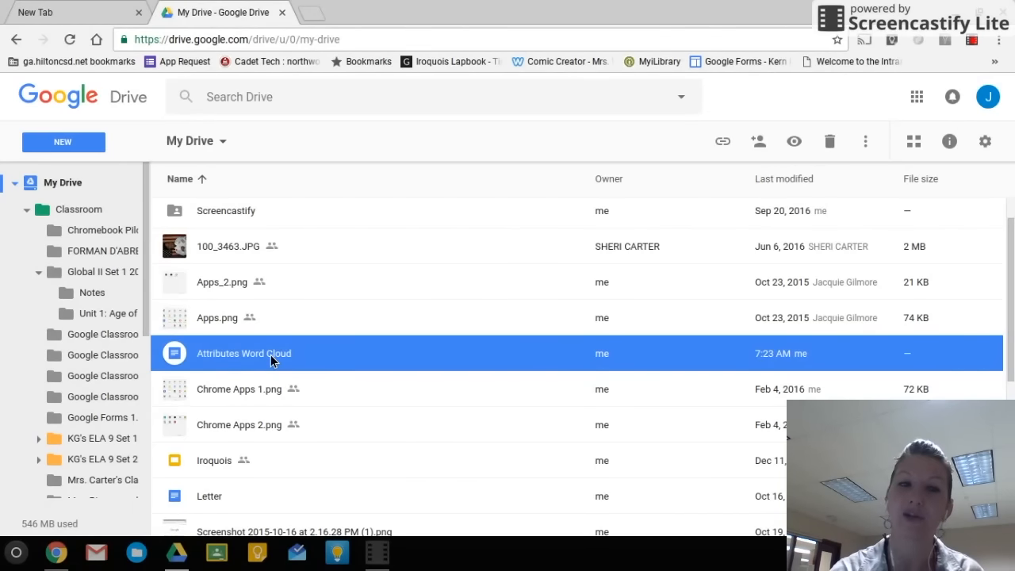
pyautogui.scroll(1, 270, 357)
pyautogui.scroll(-3, 270, 357)
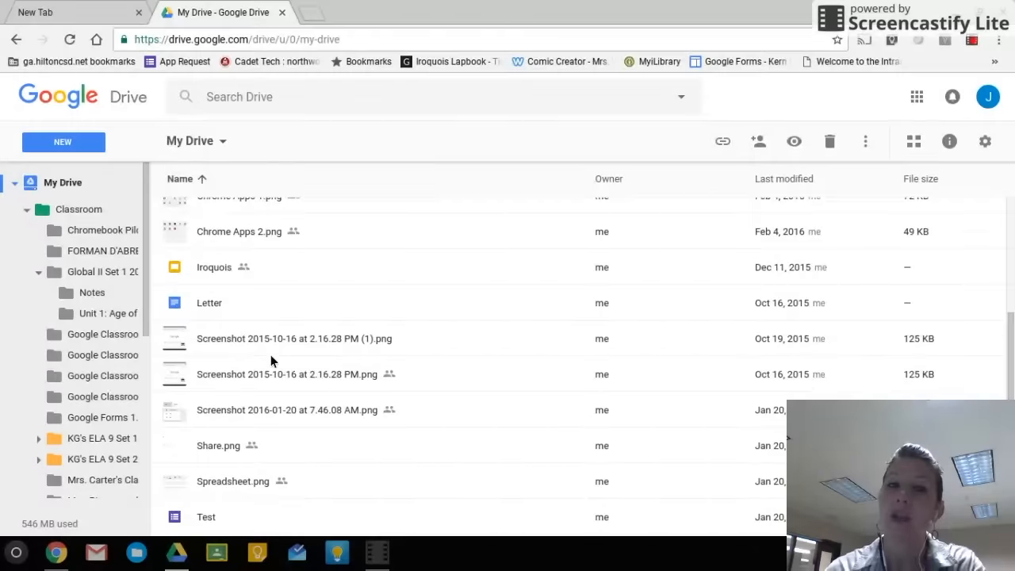
pyautogui.scroll(-3, 270, 360)
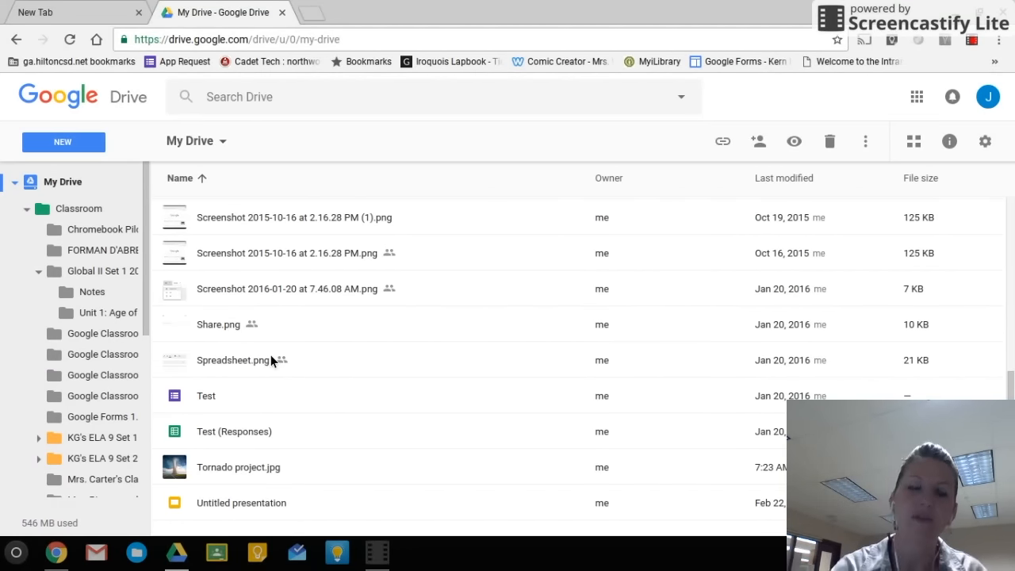
# View the file-type filters offered by Drive search, then look over the My Drive list again.
pyautogui.click(262, 110)
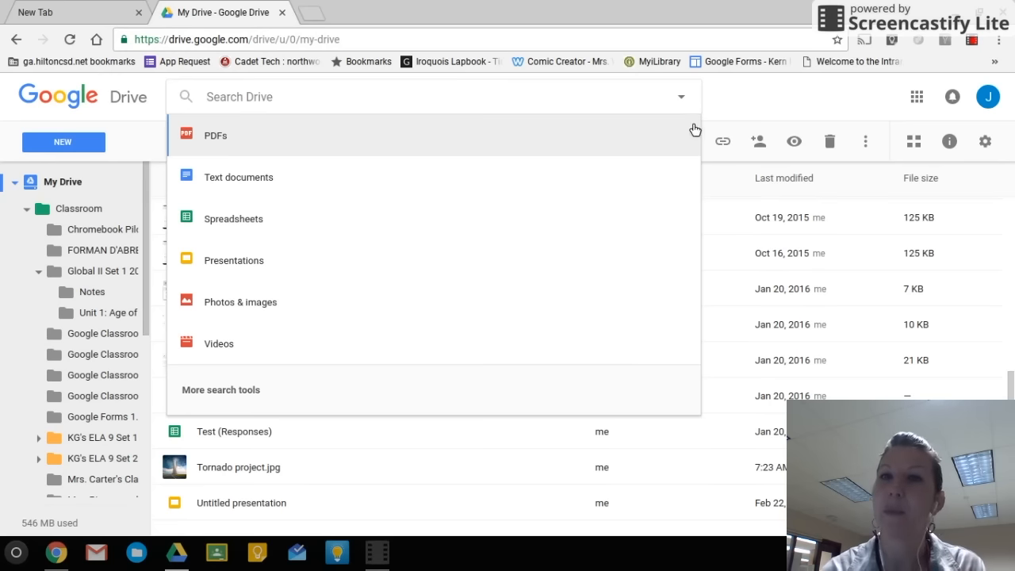
pyautogui.click(748, 100)
pyautogui.scroll(1, 326, 381)
pyautogui.scroll(-1, 326, 381)
pyautogui.scroll(3, 326, 380)
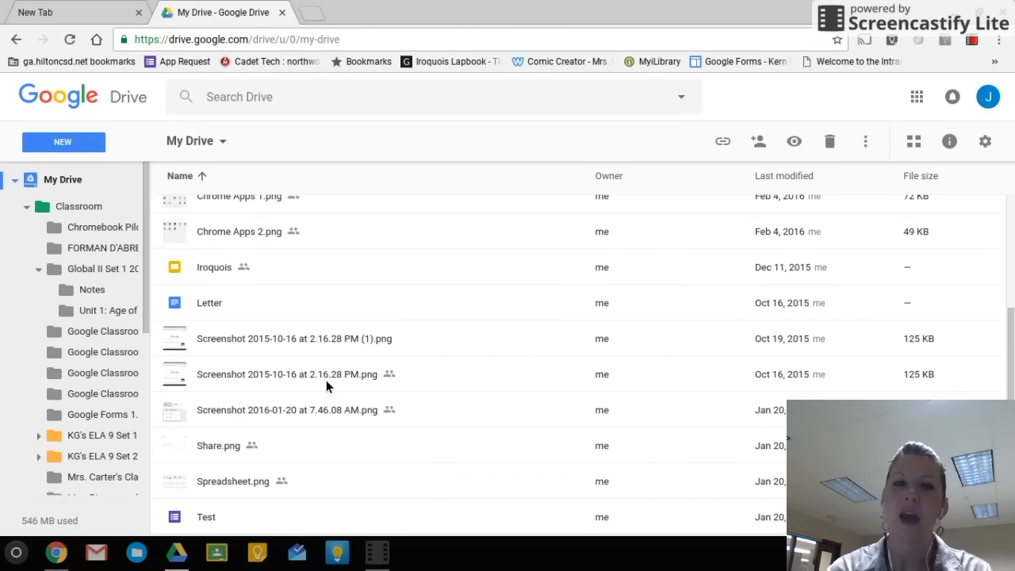
pyautogui.scroll(-2, 326, 386)
pyautogui.scroll(5, 326, 386)
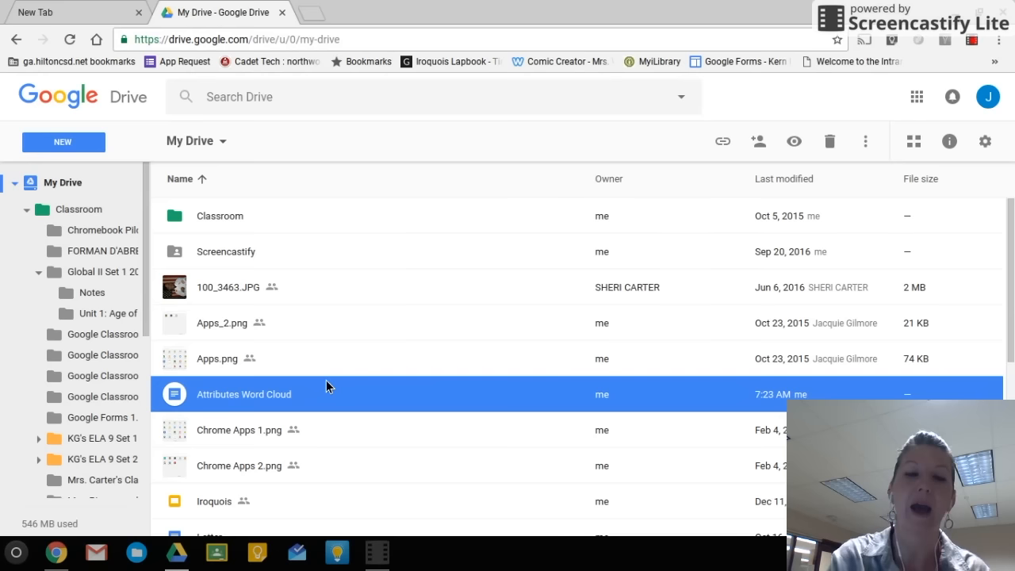
# Switch to Google Classroom and open the Kill a Mockingbird by Harper Lee slides attached to Test Class's Class Notes assignment.
pyautogui.click(216, 553)
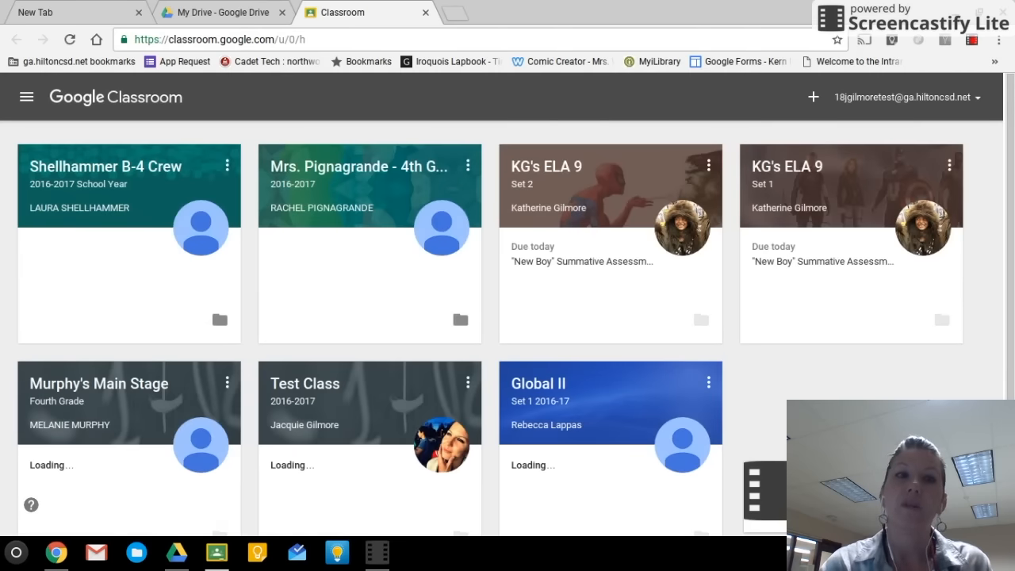
pyautogui.click(316, 386)
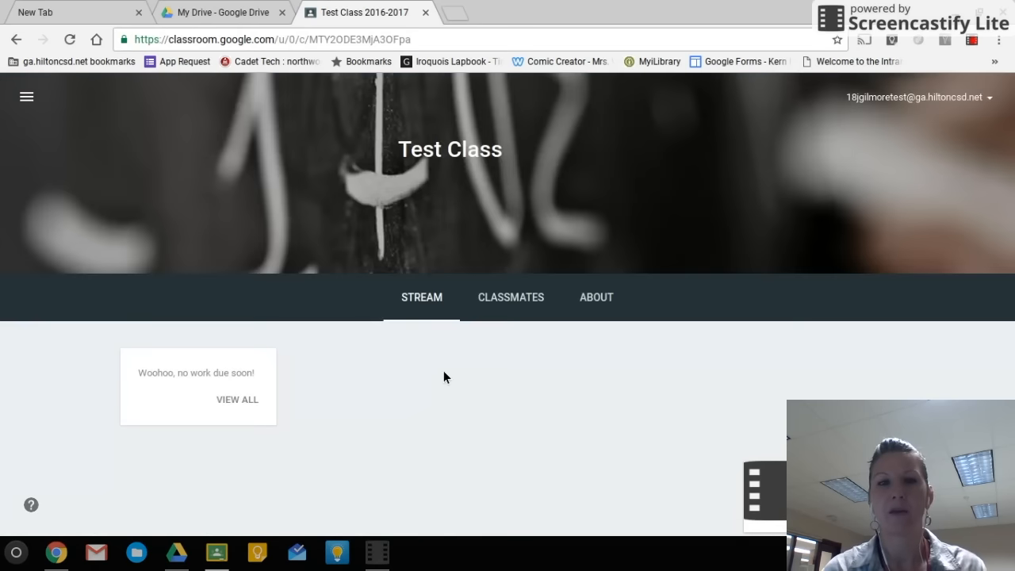
pyautogui.scroll(-3, 442, 370)
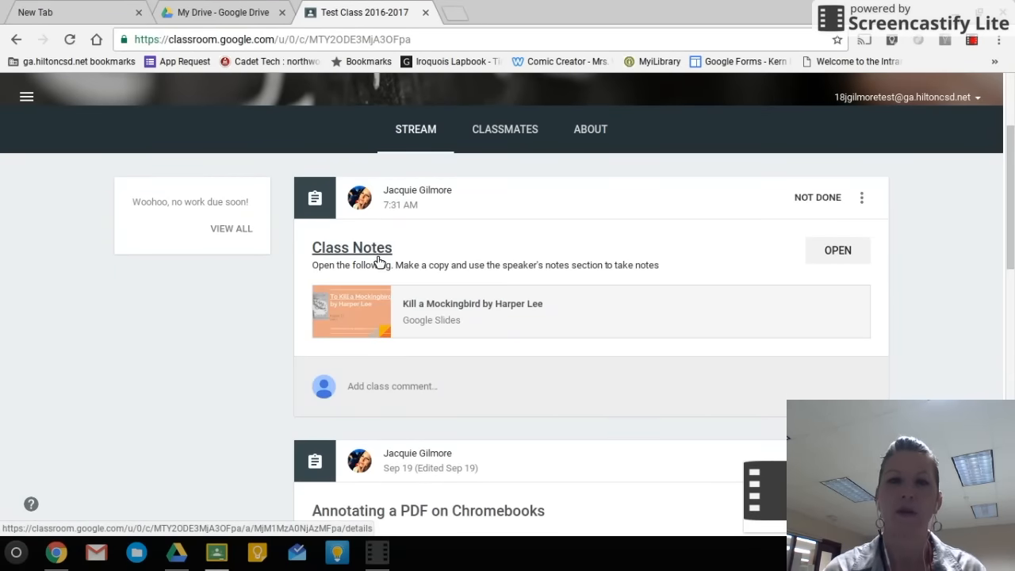
pyautogui.click(377, 259)
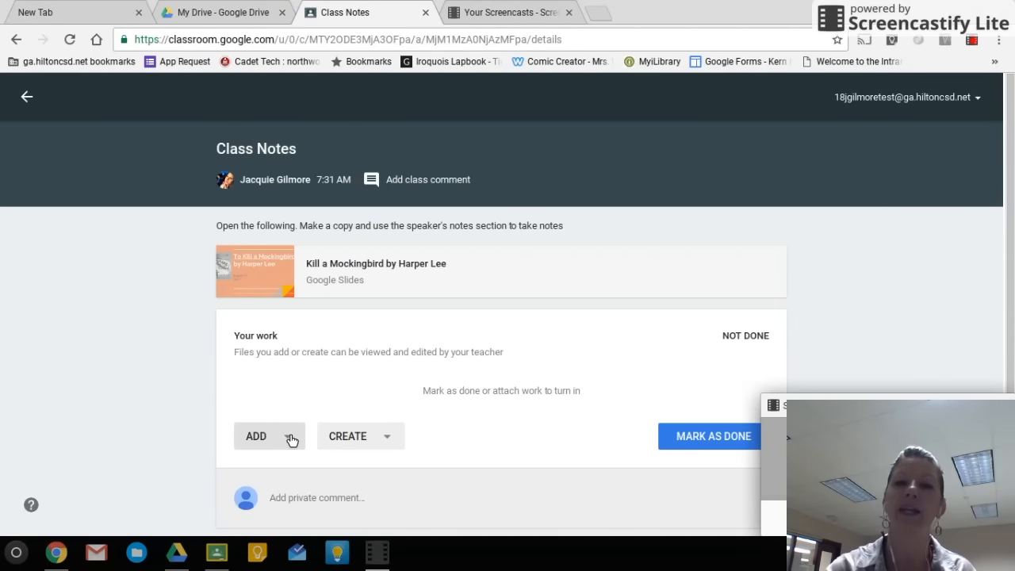
pyautogui.click(387, 265)
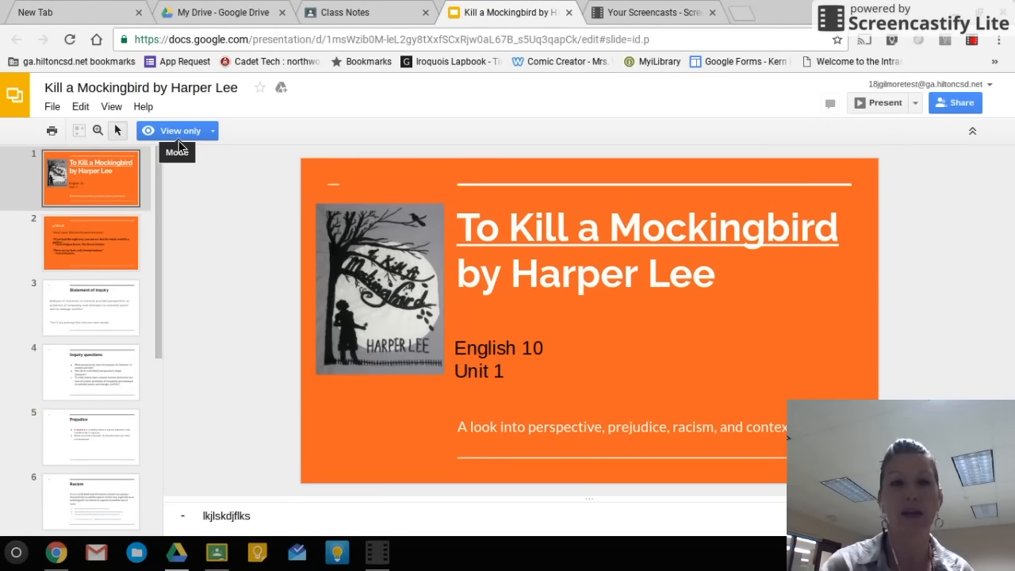
# Start making a copy of the presentation and name it "To Kill a Mockingbird by Harper Lee - Notes".
pyautogui.click(51, 108)
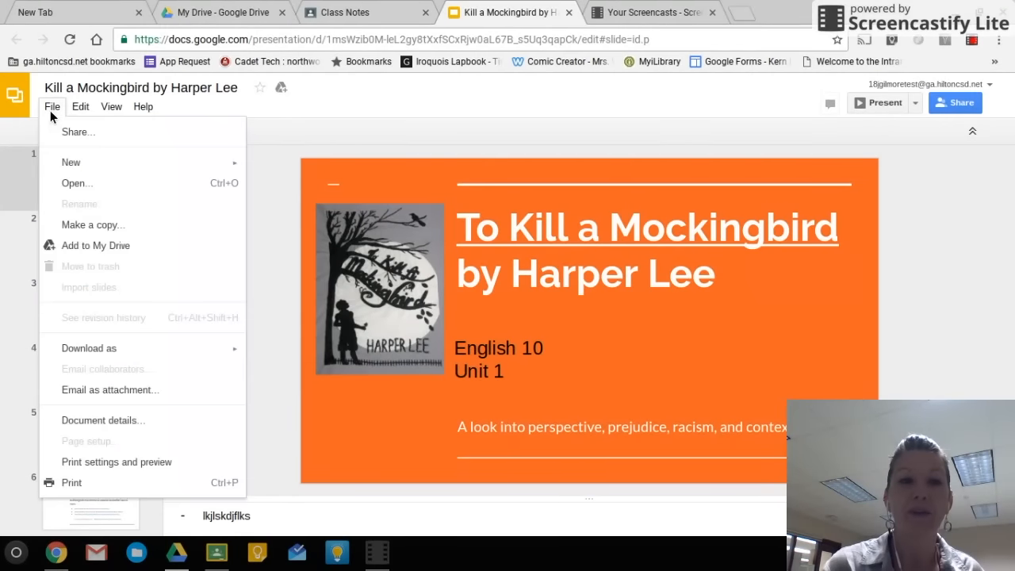
pyautogui.click(105, 227)
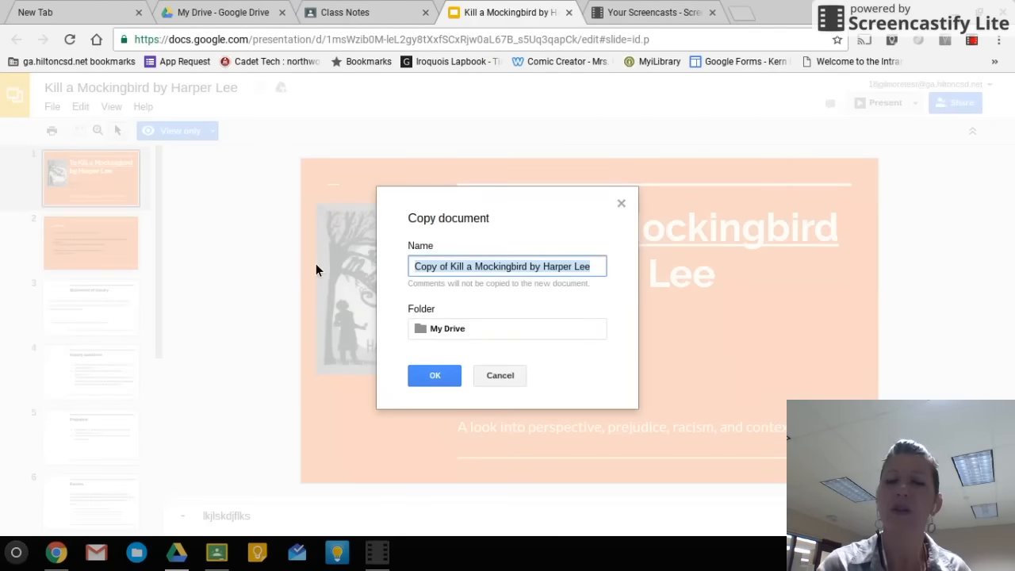
pyautogui.click(451, 267)
pyautogui.press('BackSpace')
pyautogui.press('BackSpace')
pyautogui.press('BackSpace')
pyautogui.press('BackSpace')
pyautogui.press('BackSpace')
pyautogui.press('BackSpace')
pyautogui.press('BackSpace')
pyautogui.press('BackSpace')
pyautogui.write('To ')
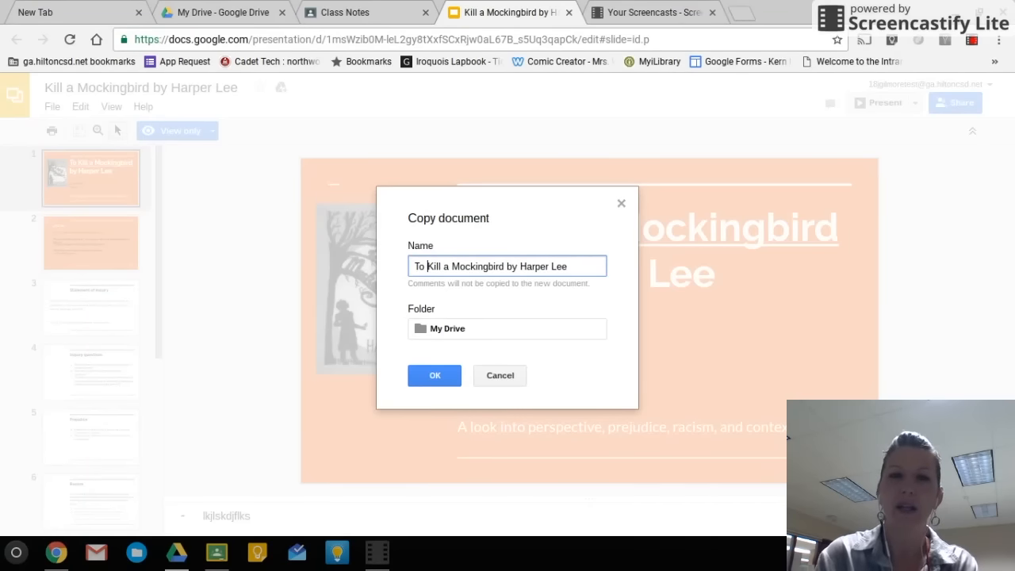
pyautogui.write(' - Notes')
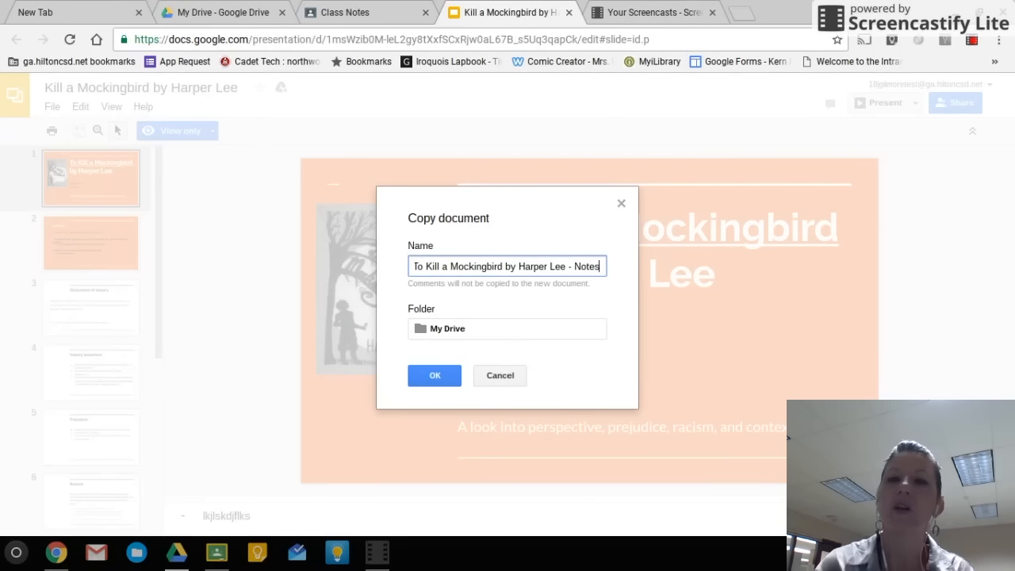
# Choose the Notes folder inside Classroom > KG's ELA 9 Set 1 as the copy's destination and create the copy.
pyautogui.click(481, 332)
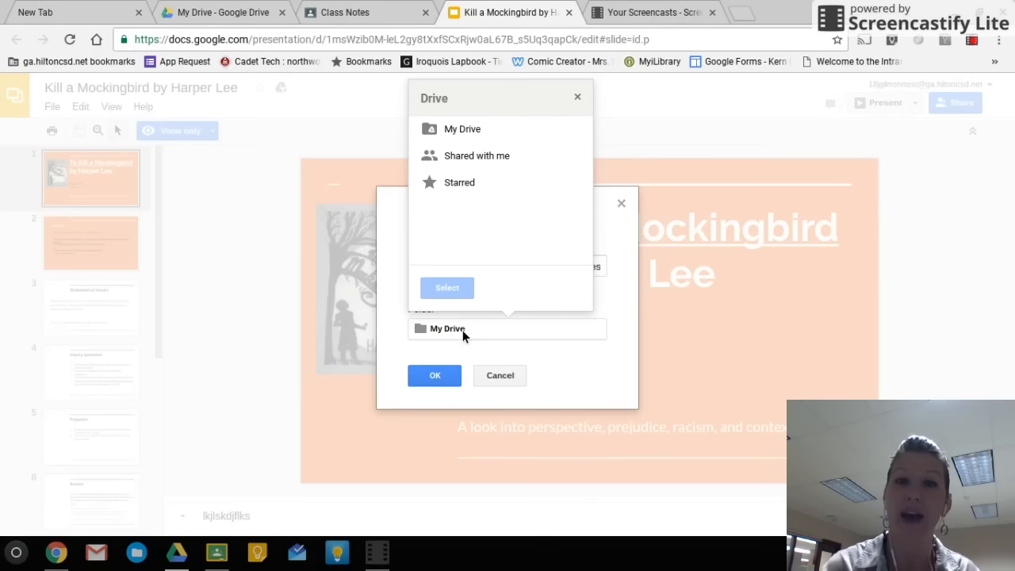
pyautogui.click(462, 132)
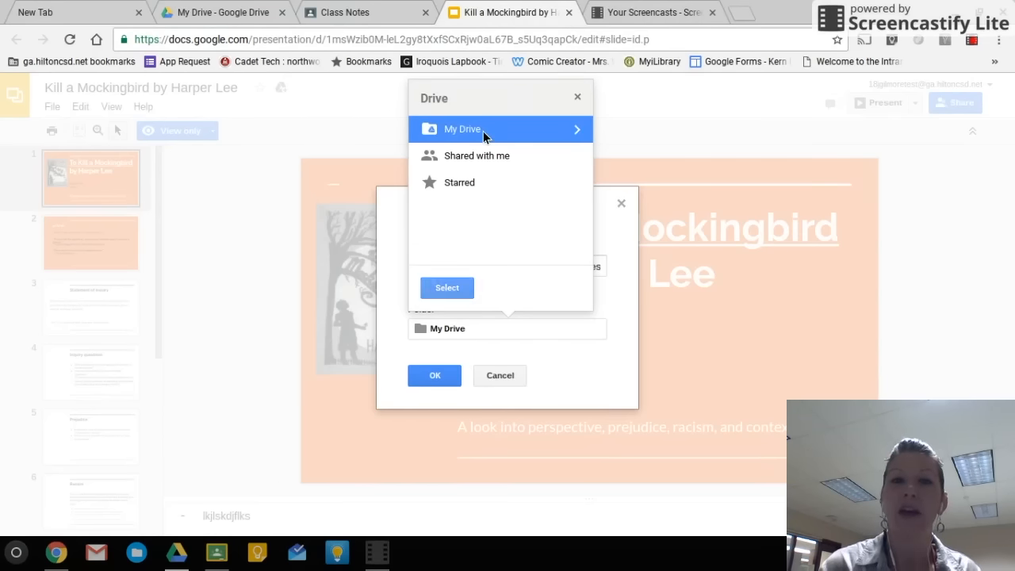
pyautogui.doubleClick(484, 133)
pyautogui.doubleClick(483, 131)
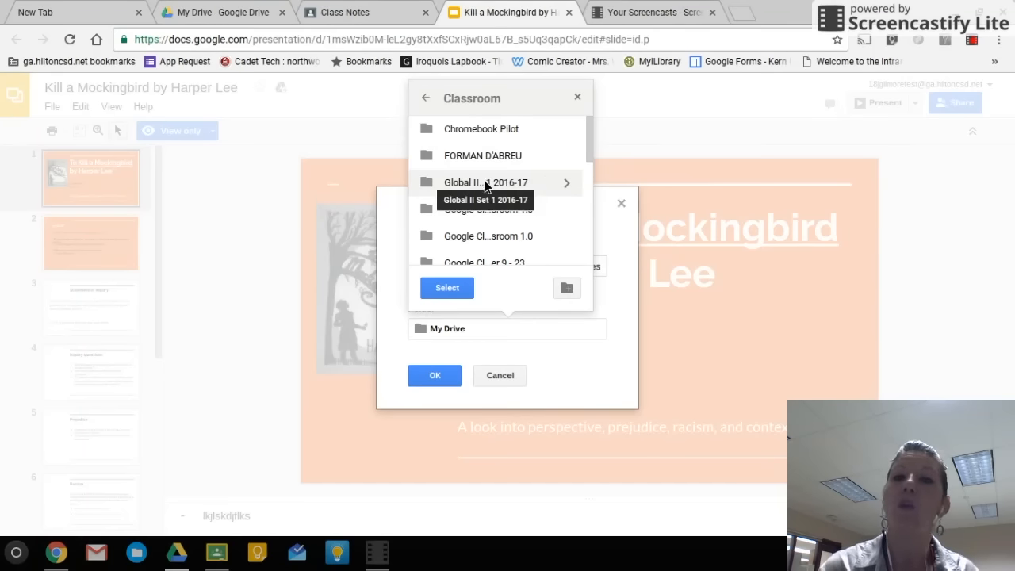
pyautogui.scroll(-1, 485, 196)
pyautogui.scroll(-1, 485, 217)
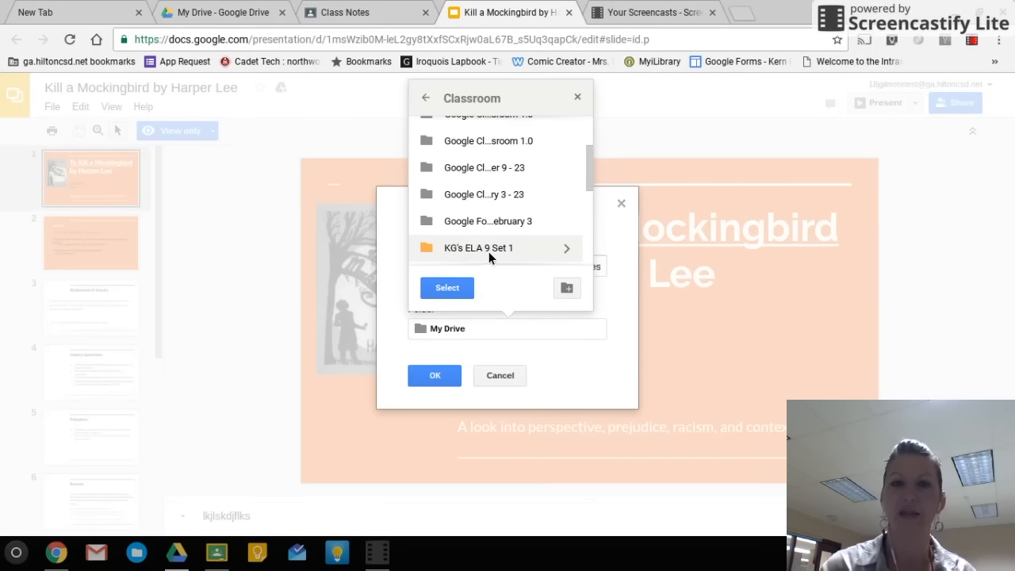
pyautogui.doubleClick(497, 251)
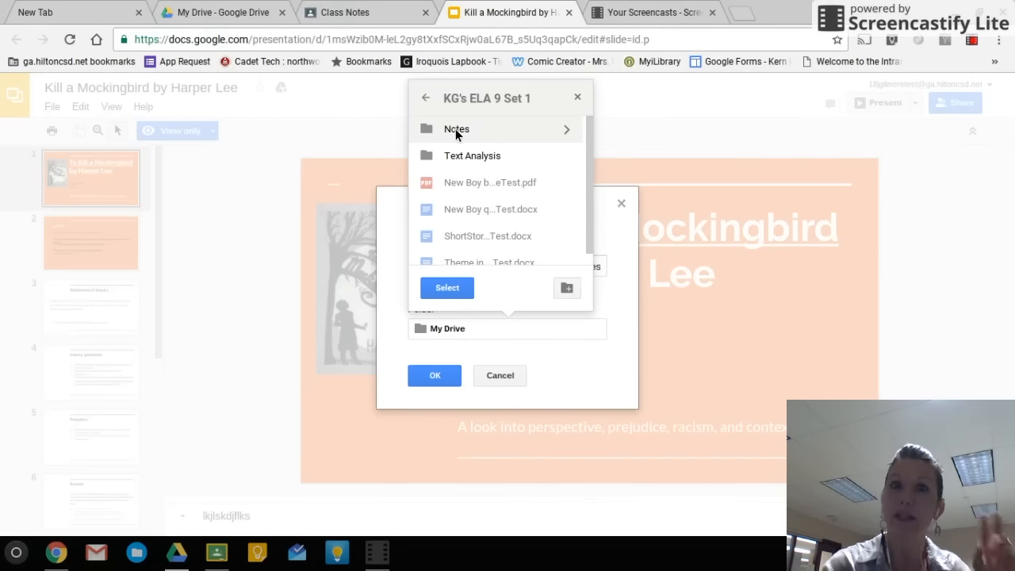
pyautogui.click(455, 129)
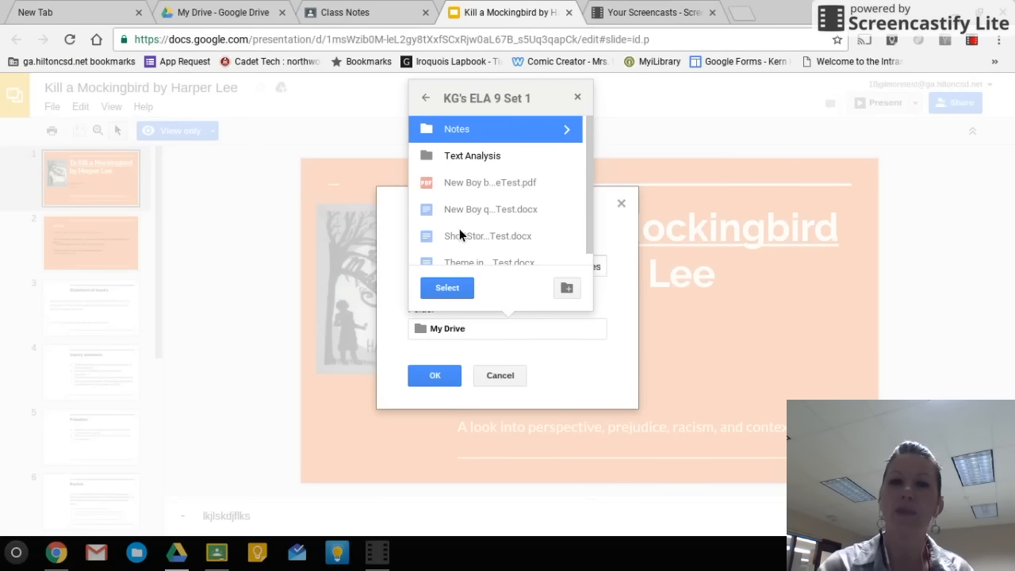
pyautogui.click(451, 291)
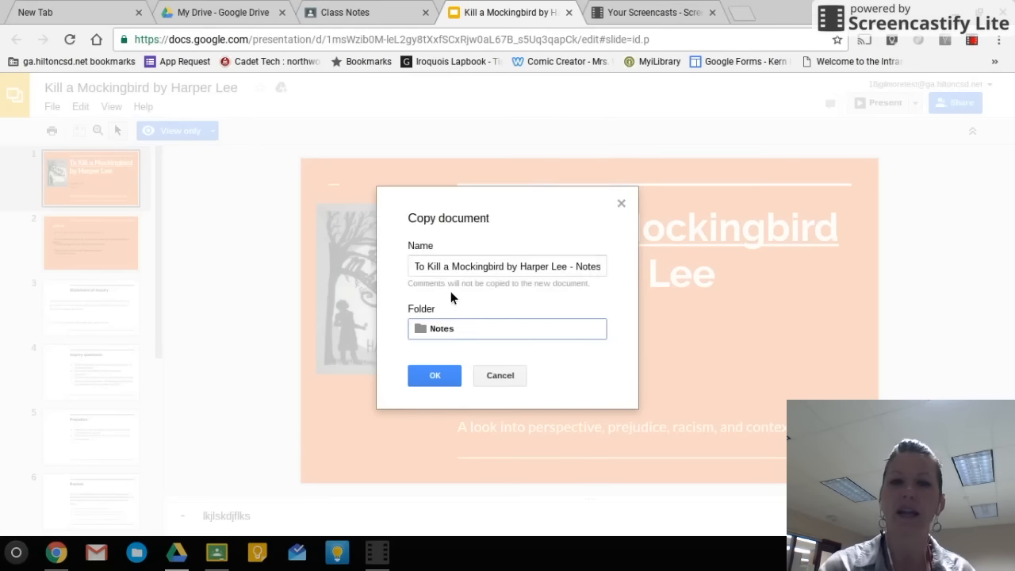
pyautogui.click(445, 371)
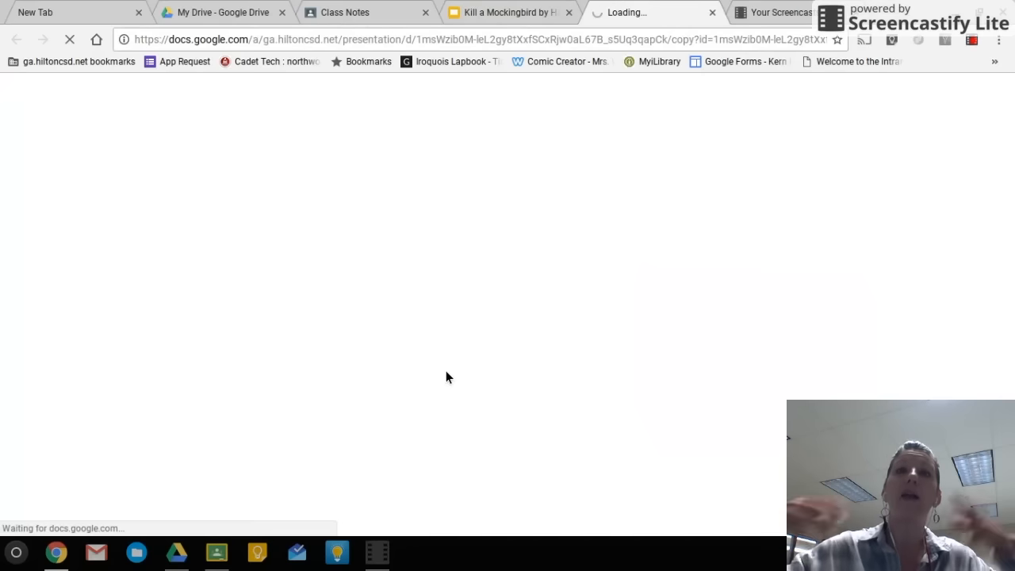